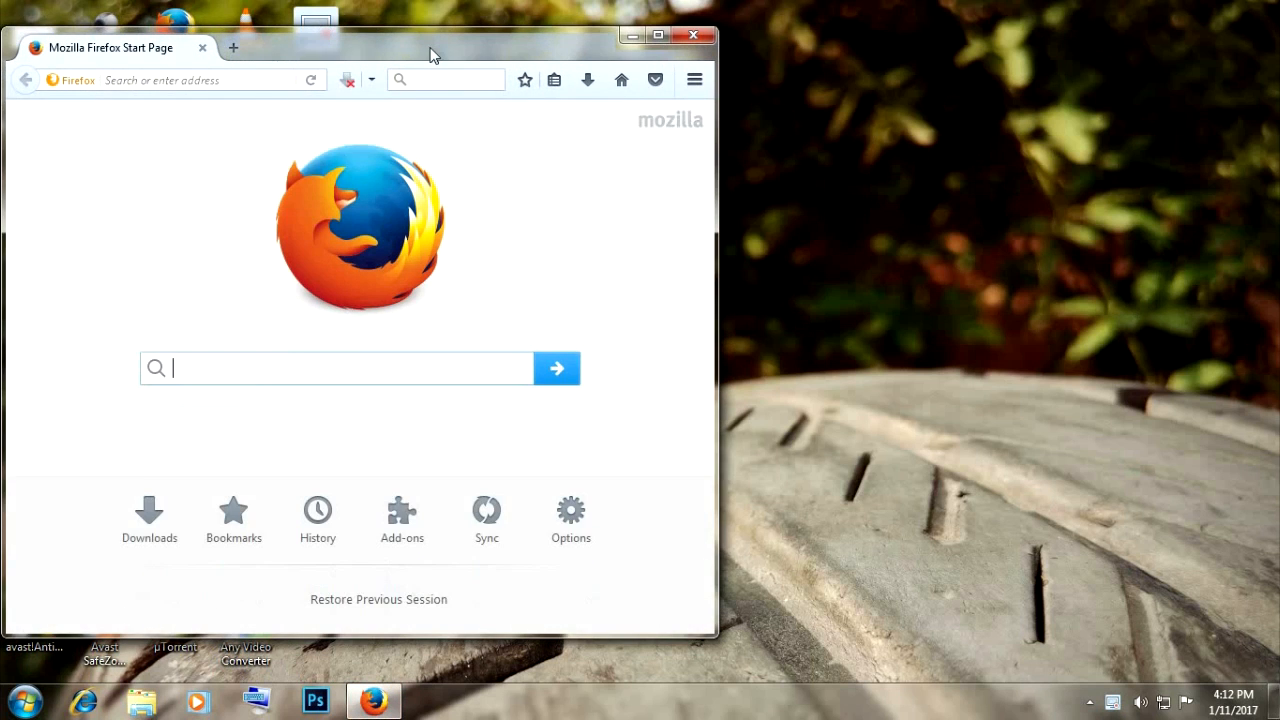
# - Search Google Images for "youtube banner guidelines template" in the maximized Firefox window
pyautogui.doubleClick(423, 49)
pyautogui.click(237, 55)
pyautogui.write('google.com/')
pyautogui.press('Return')
pyautogui.click(1108, 94)
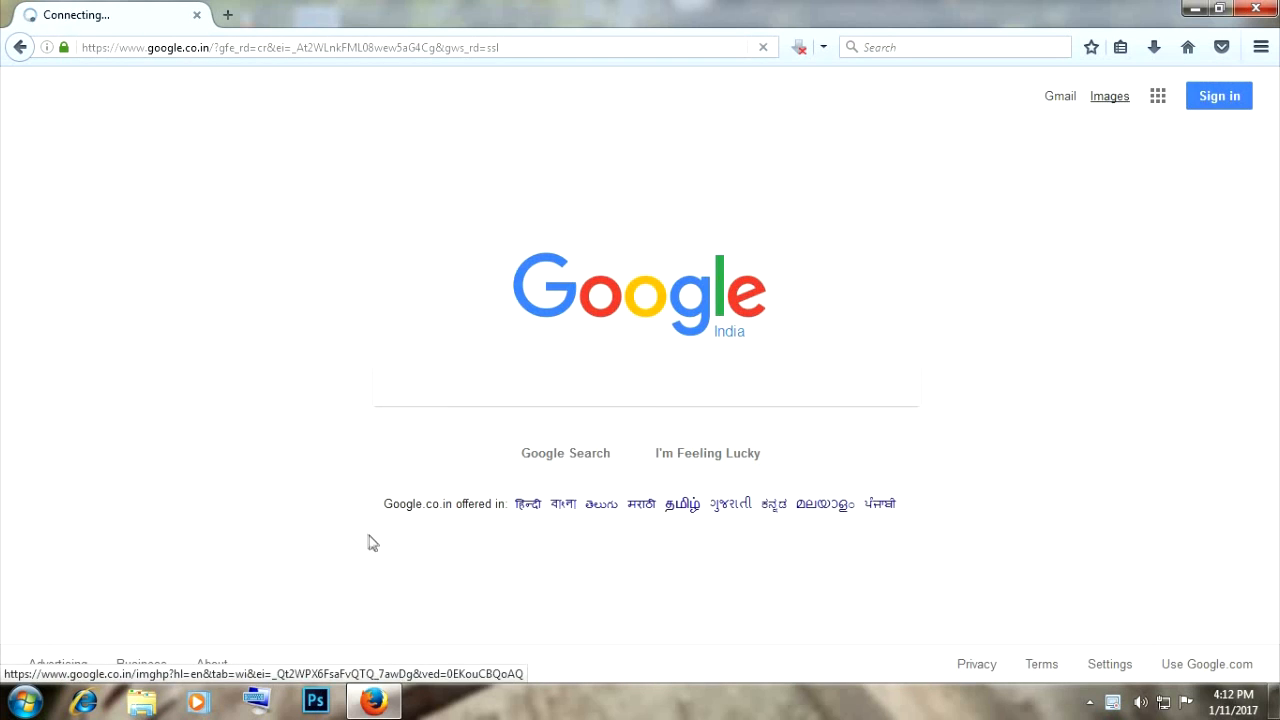
pyautogui.write('yo')
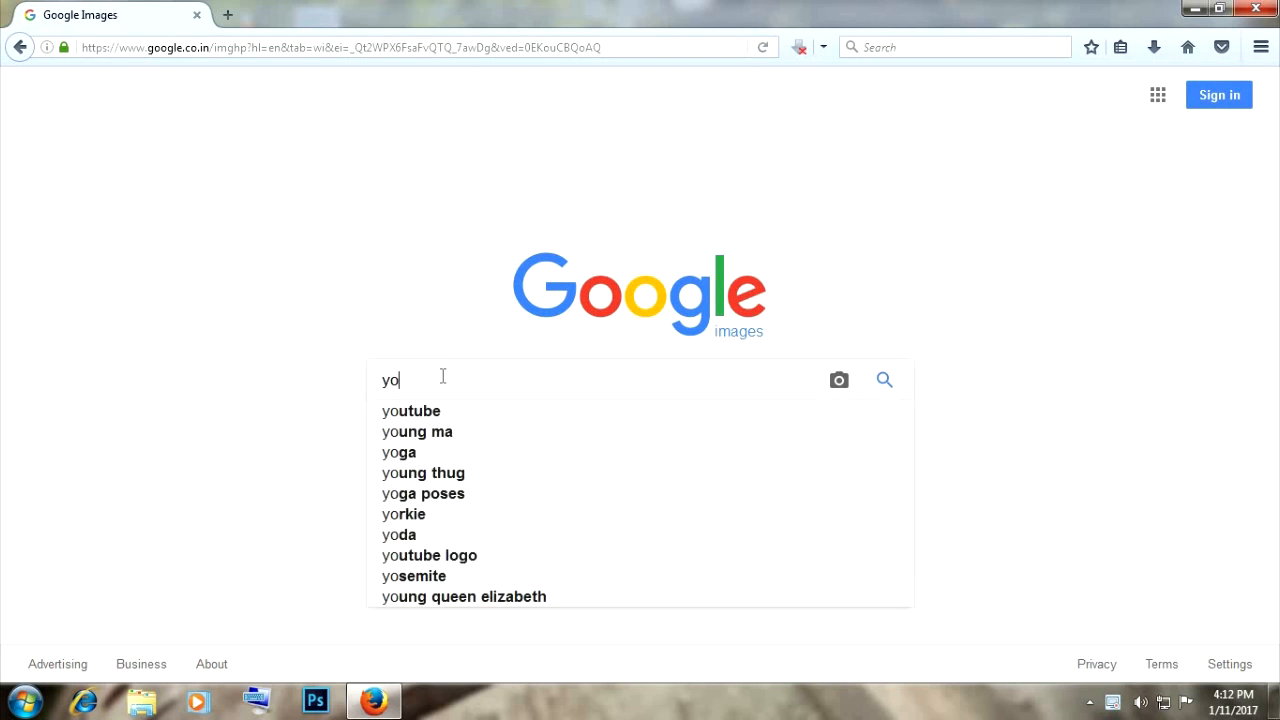
pyautogui.write('utube banner guidelines template')
pyautogui.press('Return')
# - Open the full-size 2560 × 1440 banner template from websitein10.com, save the image to the desktop, and close the browser
pyautogui.click(566, 298)
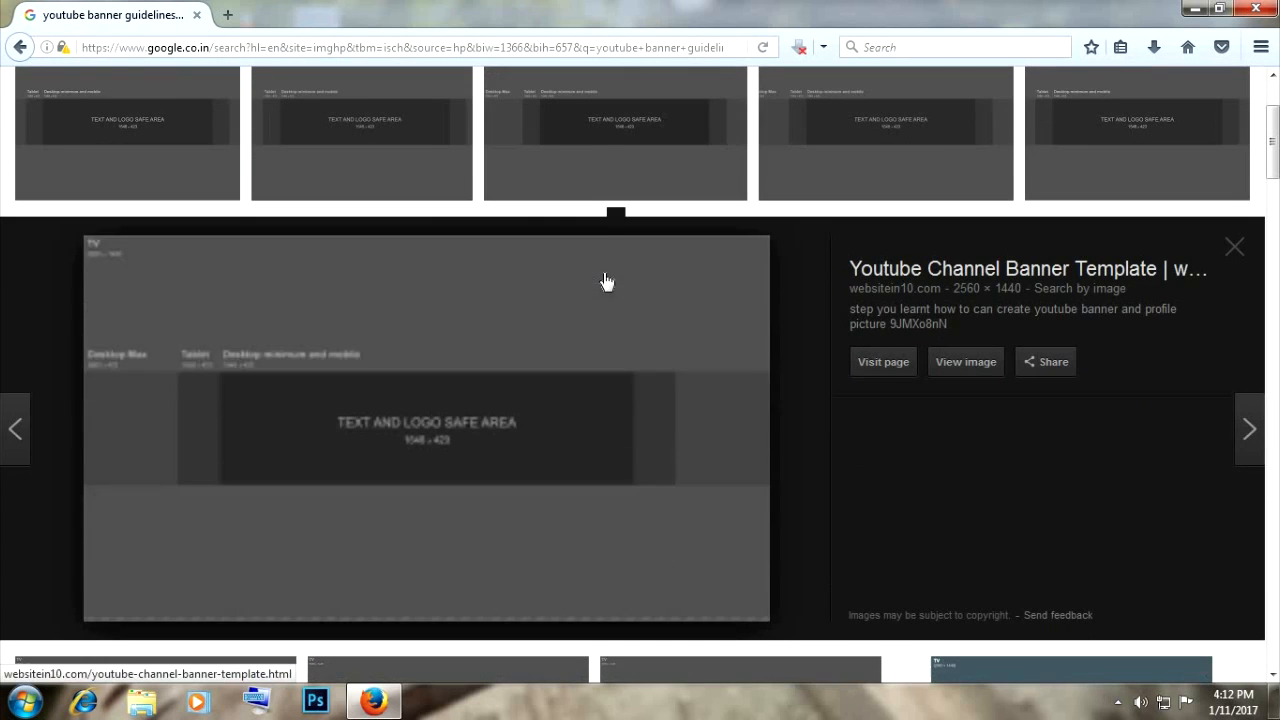
pyautogui.click(985, 363)
pyautogui.click(914, 306)
pyautogui.click(675, 330)
pyautogui.rightClick(677, 331)
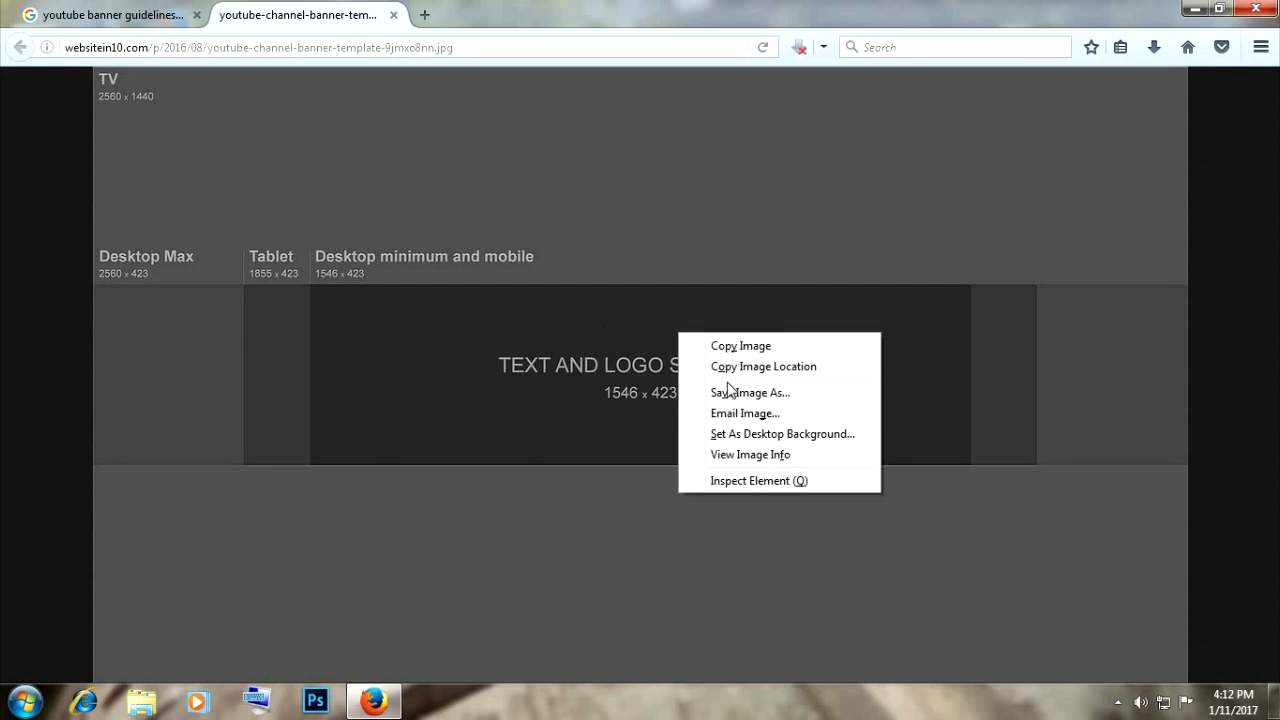
pyautogui.click(730, 391)
pyautogui.click(551, 418)
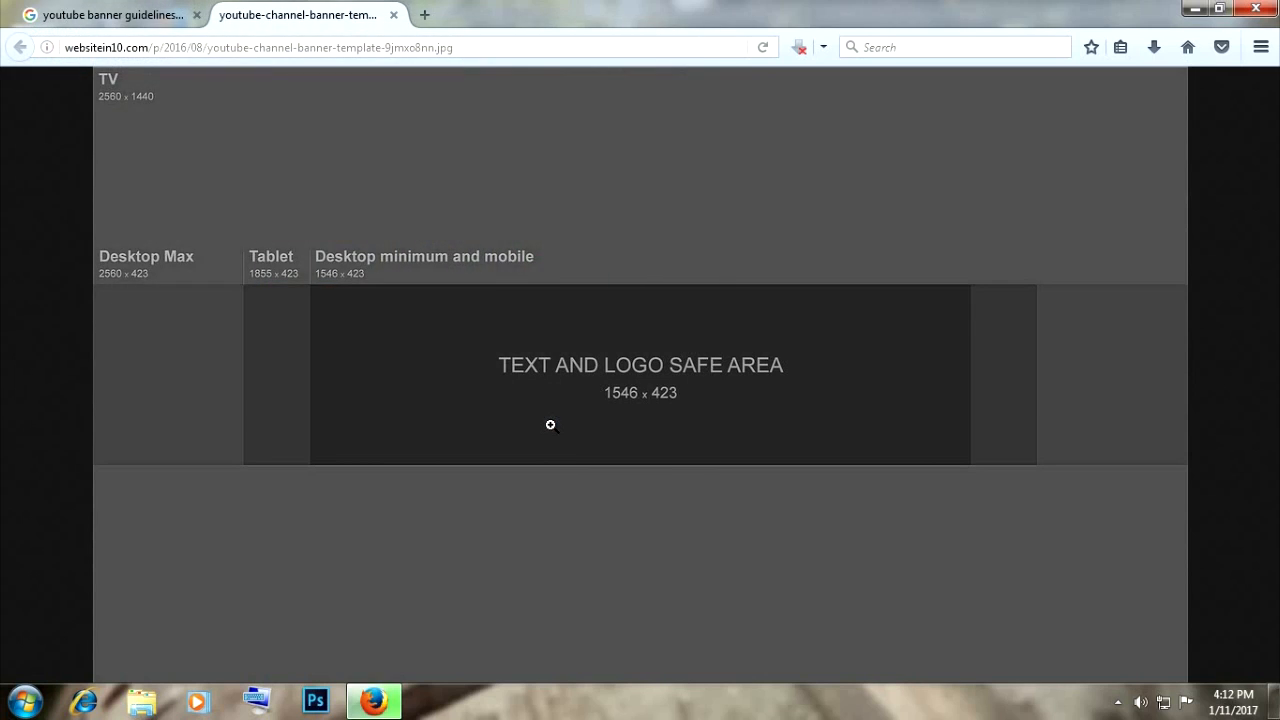
pyautogui.click(196, 15)
pyautogui.click(1256, 8)
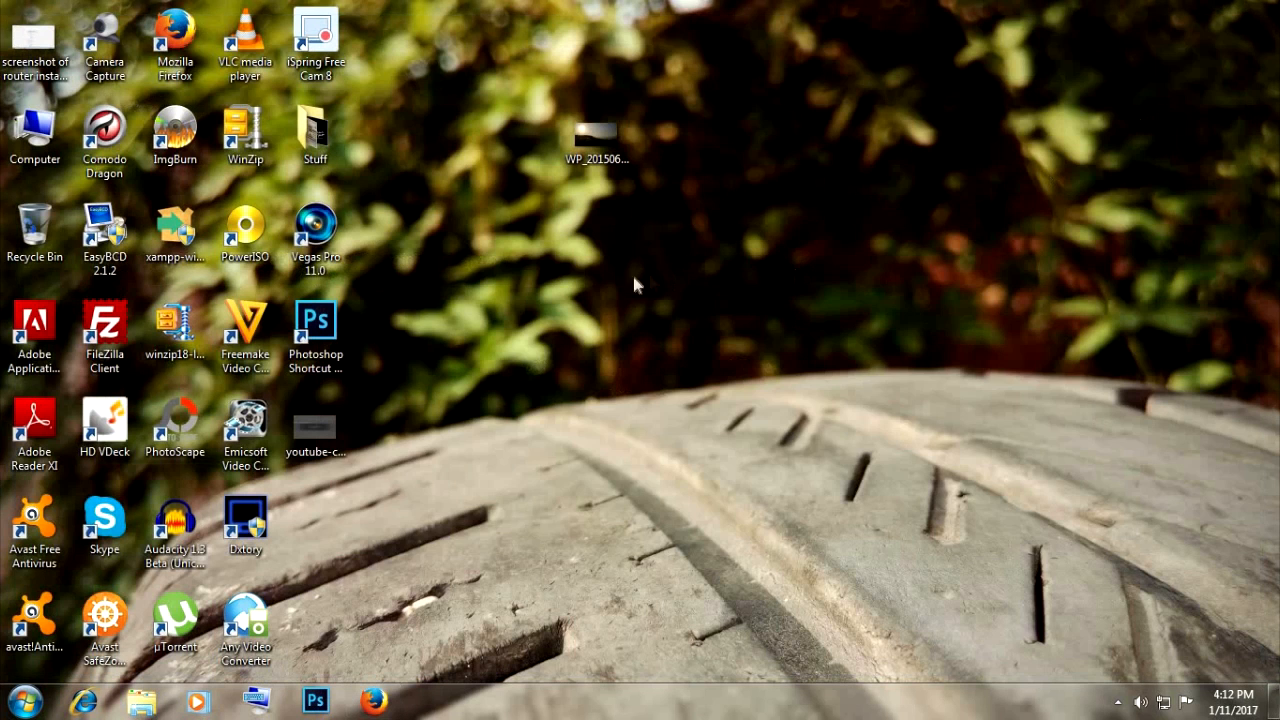
# - Move the downloaded banner template beside the WP_20150626 photo on the desktop and preview the photo at full window size
pyautogui.moveTo(340, 432); pyautogui.dragTo(530, 125)
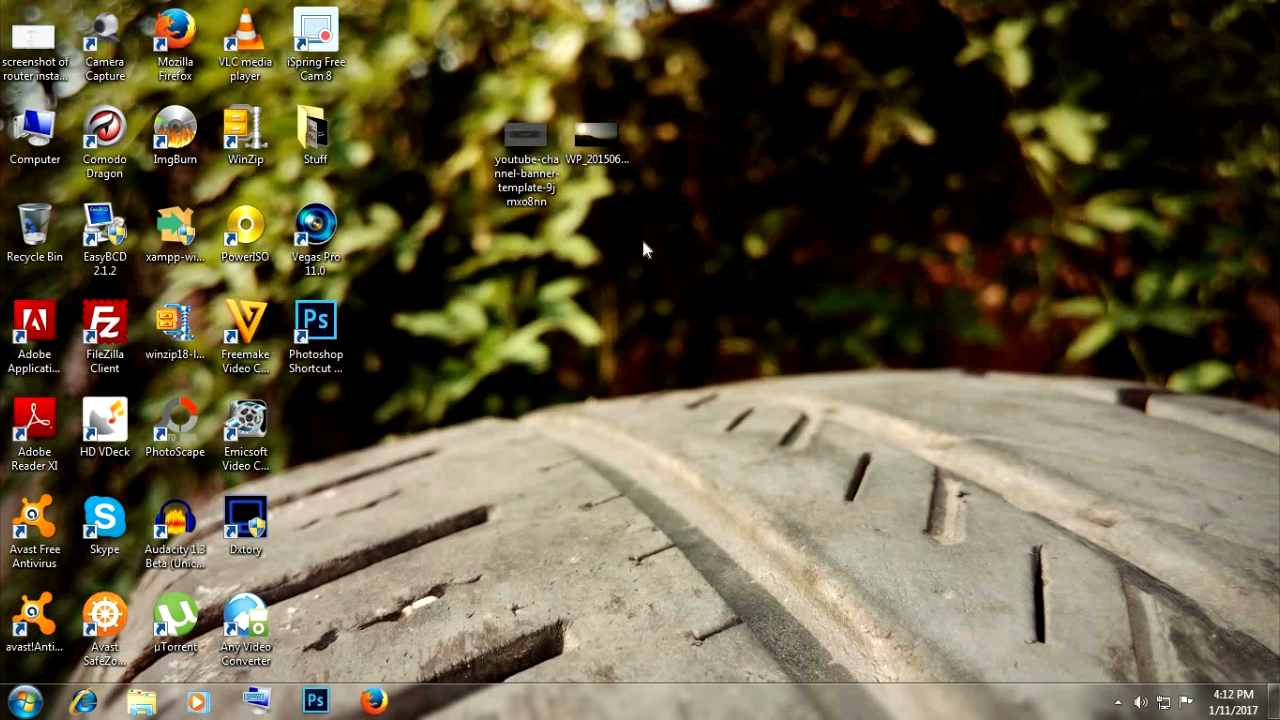
pyautogui.click(614, 164)
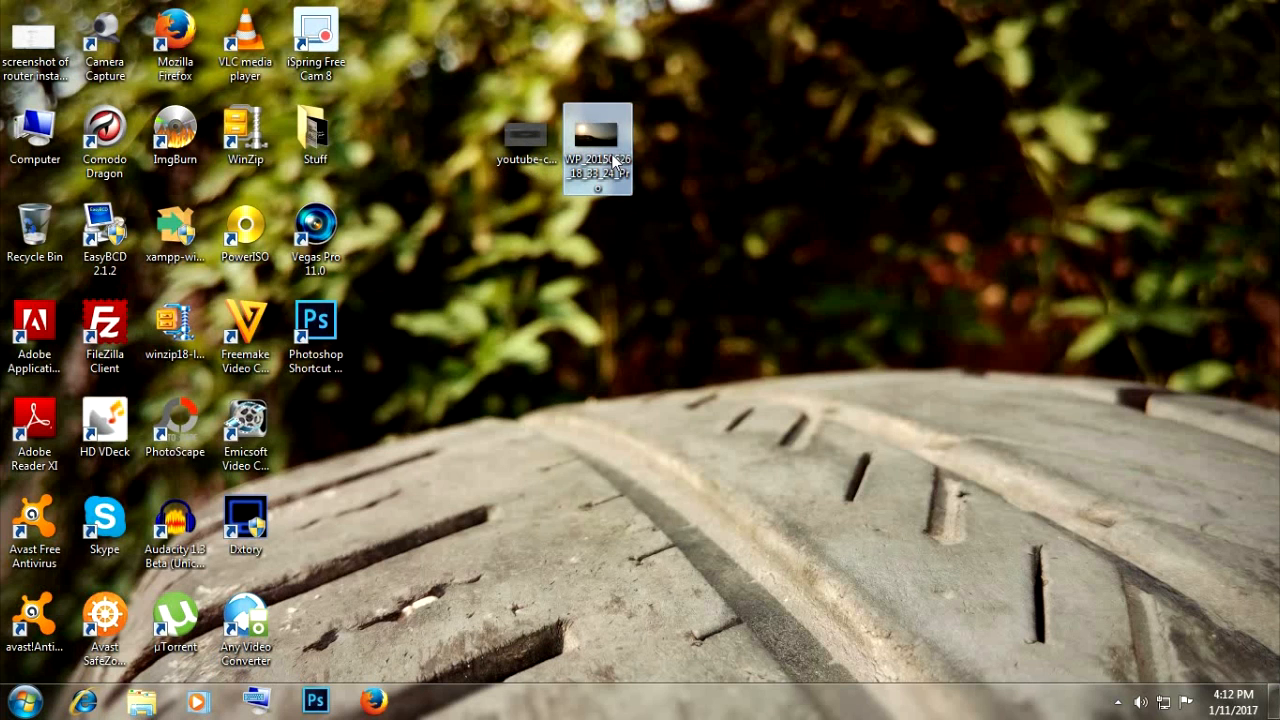
pyautogui.doubleClick(614, 164)
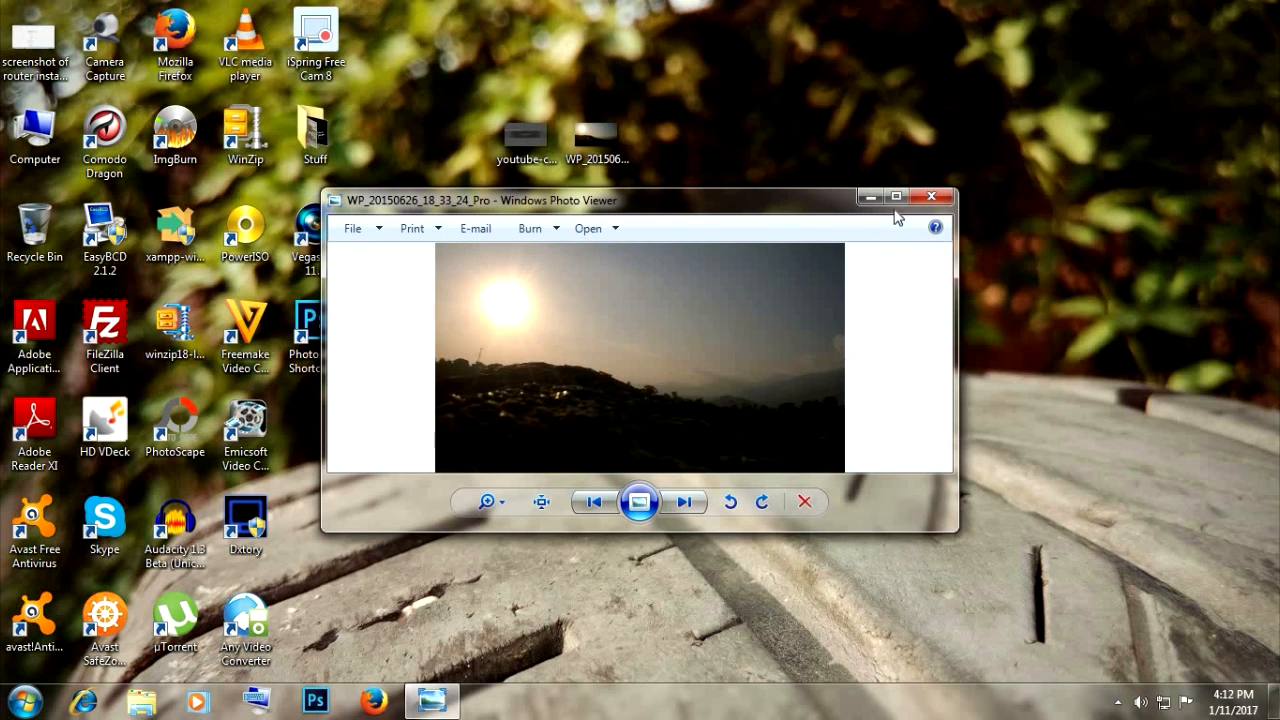
pyautogui.click(896, 197)
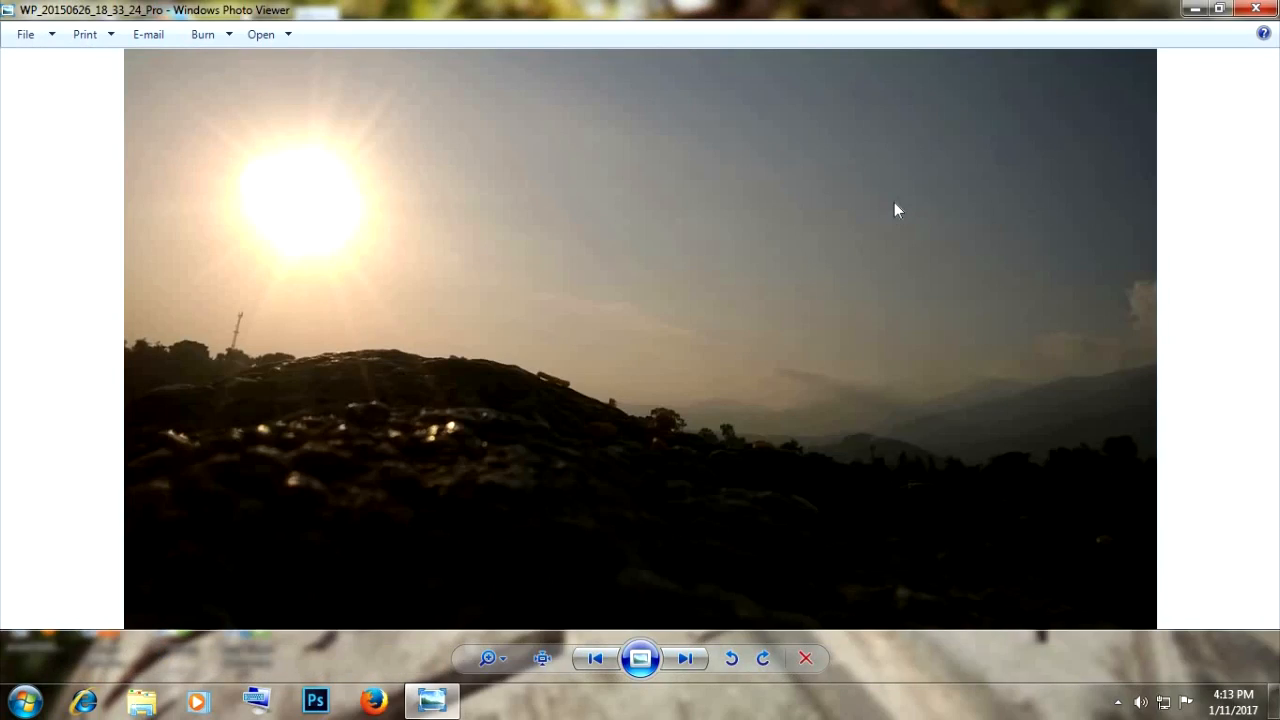
pyautogui.click(1256, 8)
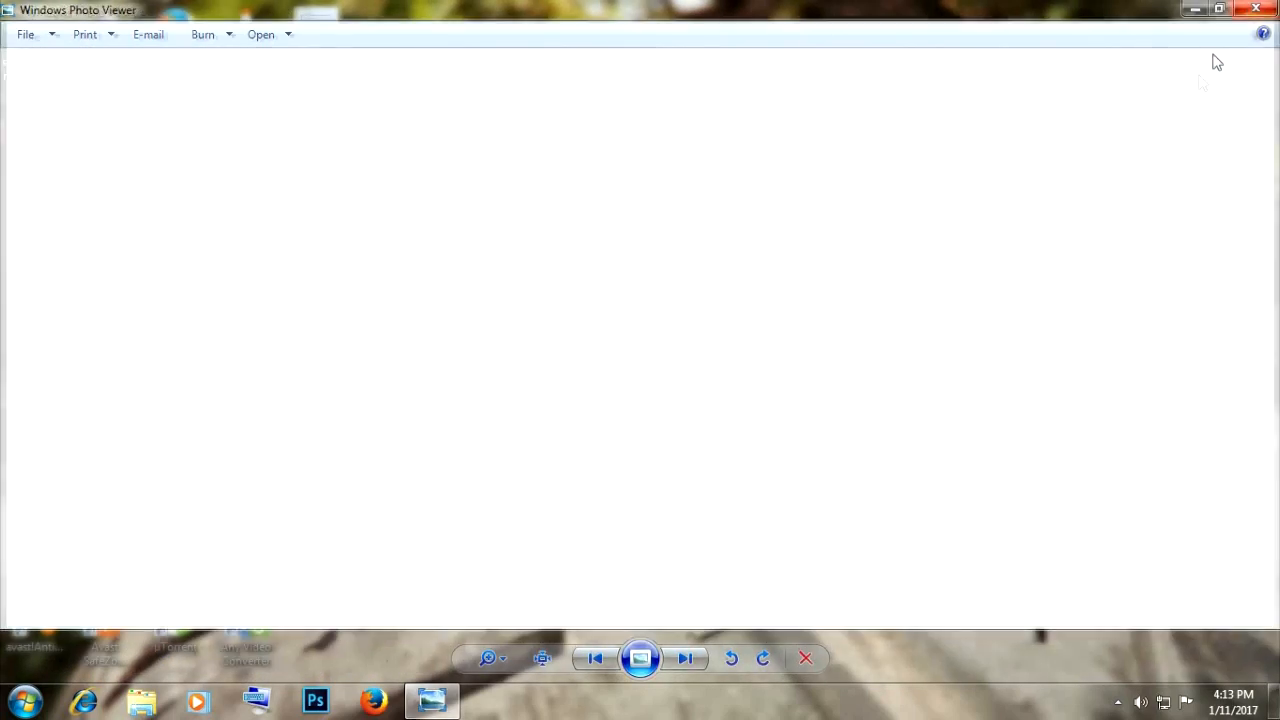
# - Launch Photoshop maximized and create a new document 2560 pixels wide and 1440 pixels high
pyautogui.doubleClick(316, 328)
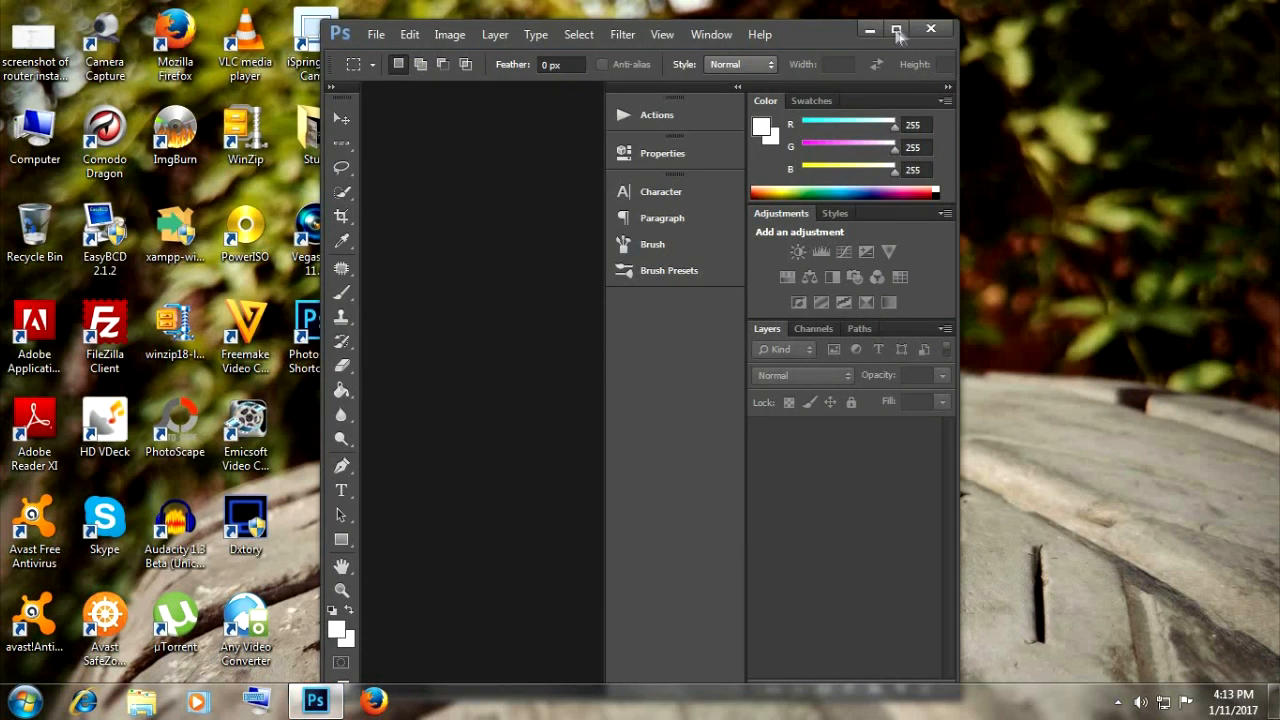
pyautogui.click(896, 29)
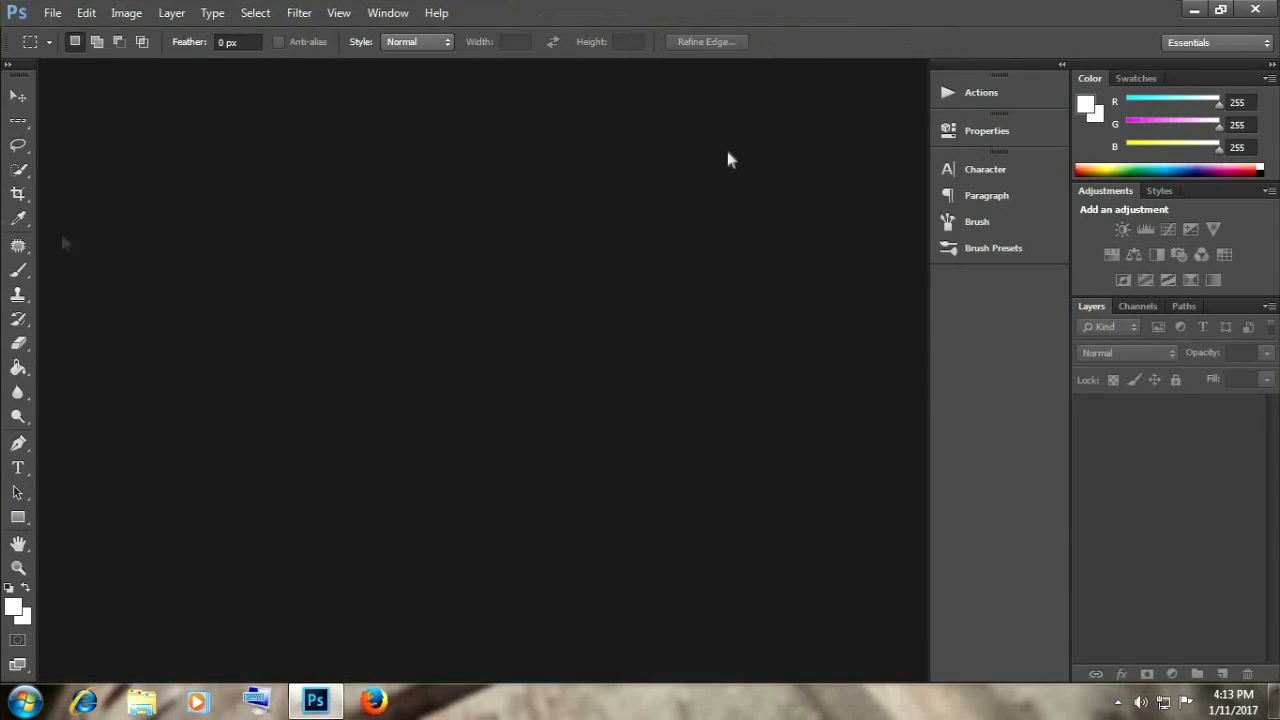
pyautogui.click(56, 14)
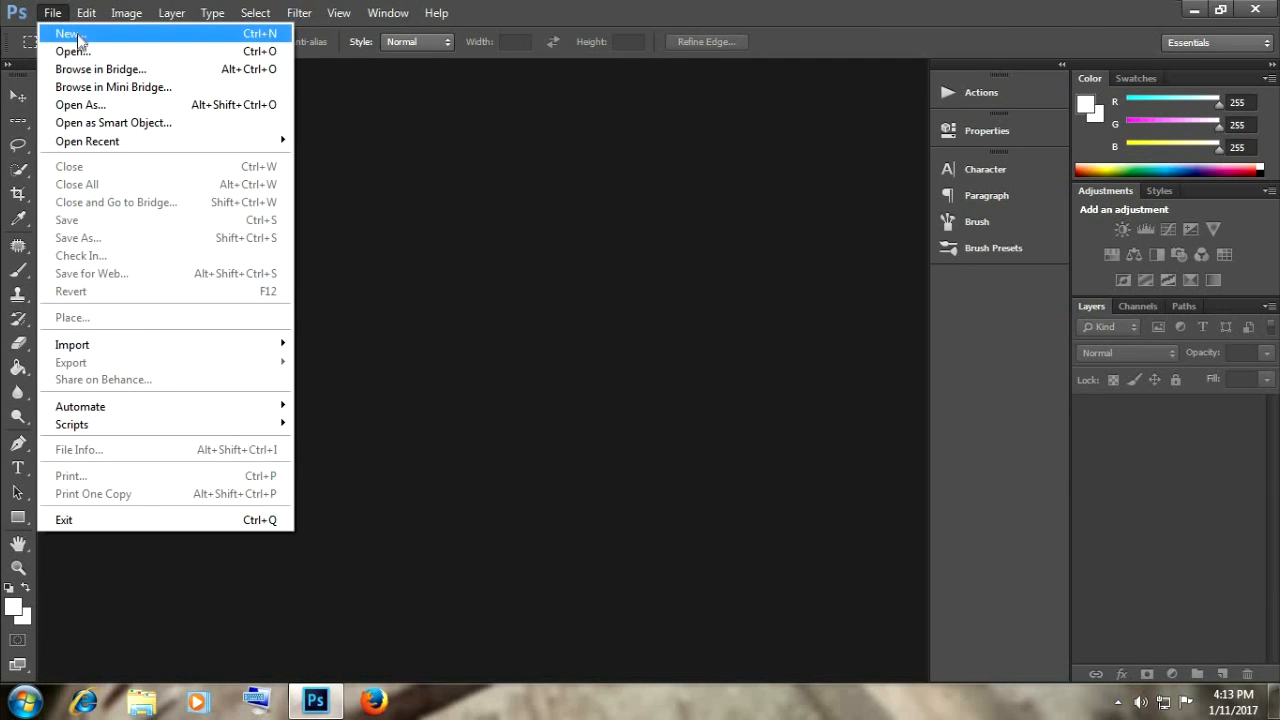
pyautogui.click(68, 34)
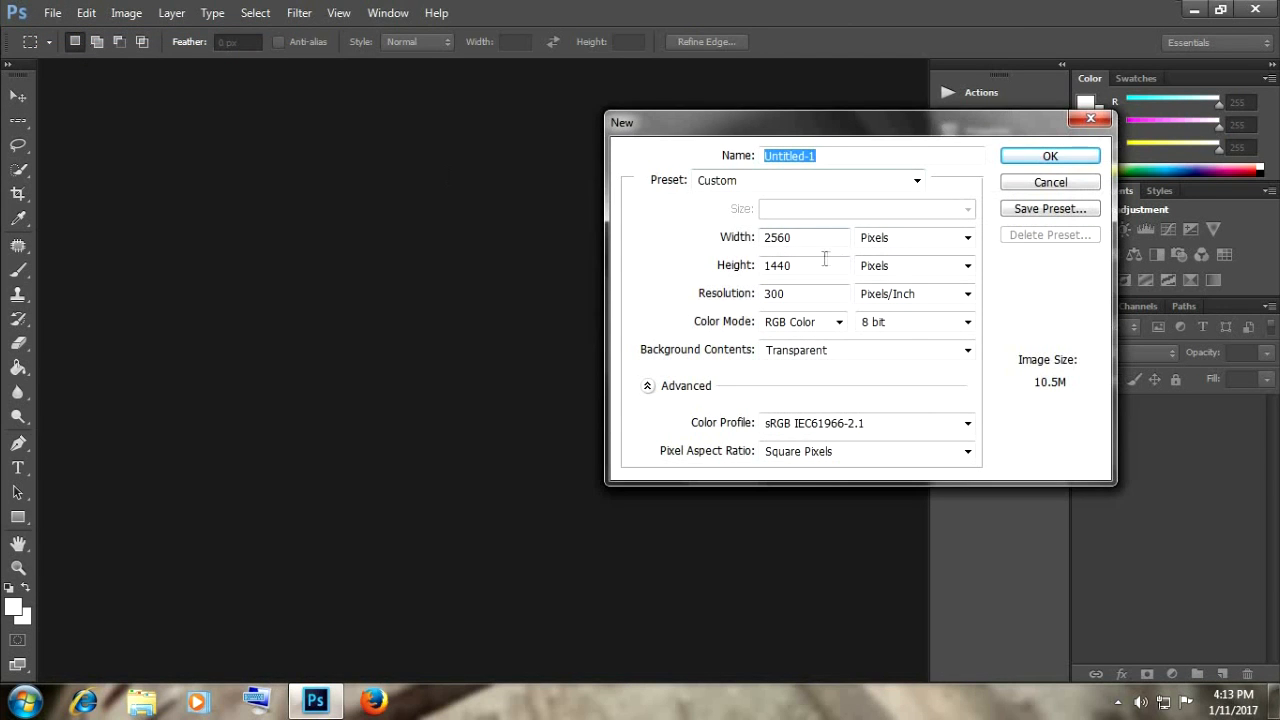
pyautogui.doubleClick(803, 240)
pyautogui.write('2')
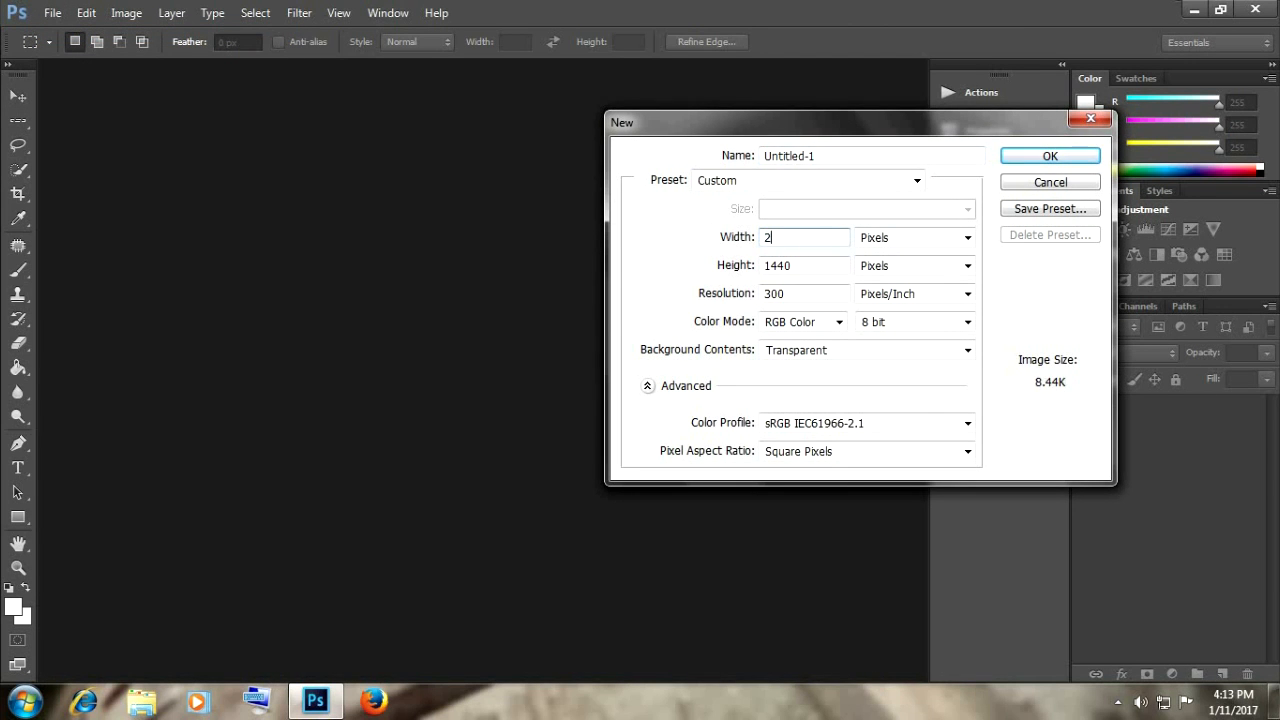
pyautogui.write('560')
pyautogui.doubleClick(812, 269)
pyautogui.write('1440')
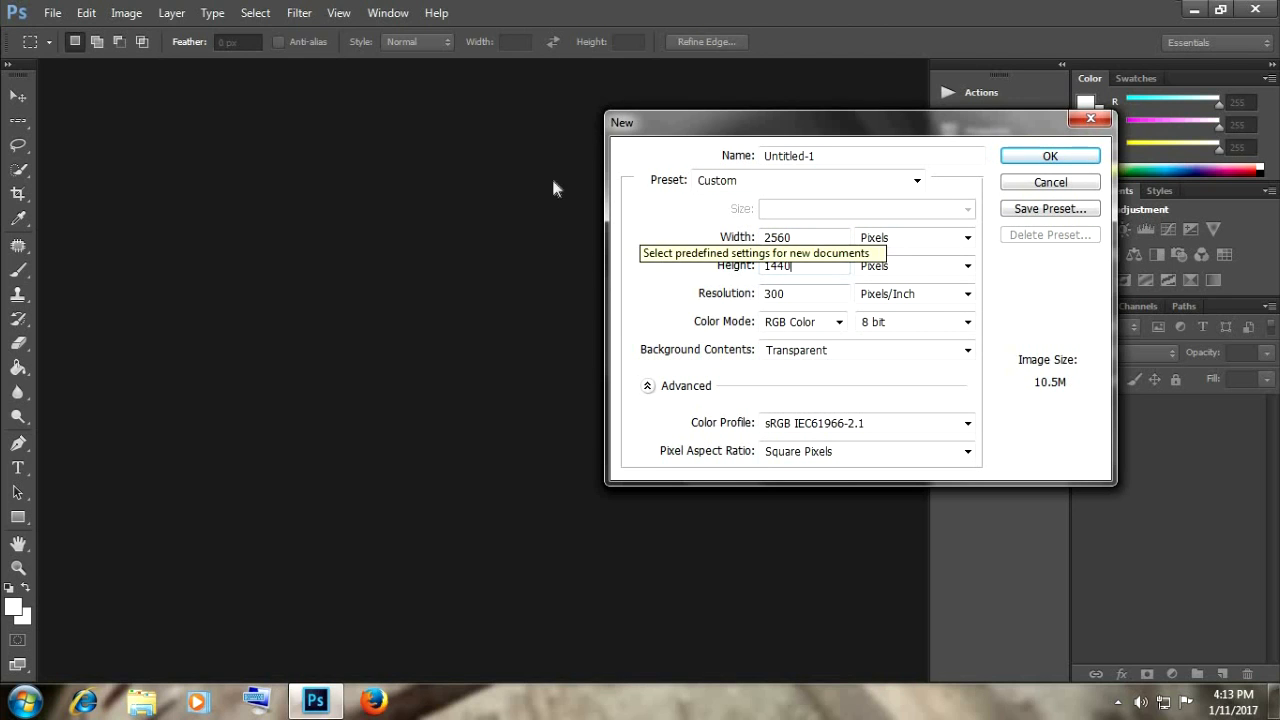
pyautogui.click(1047, 160)
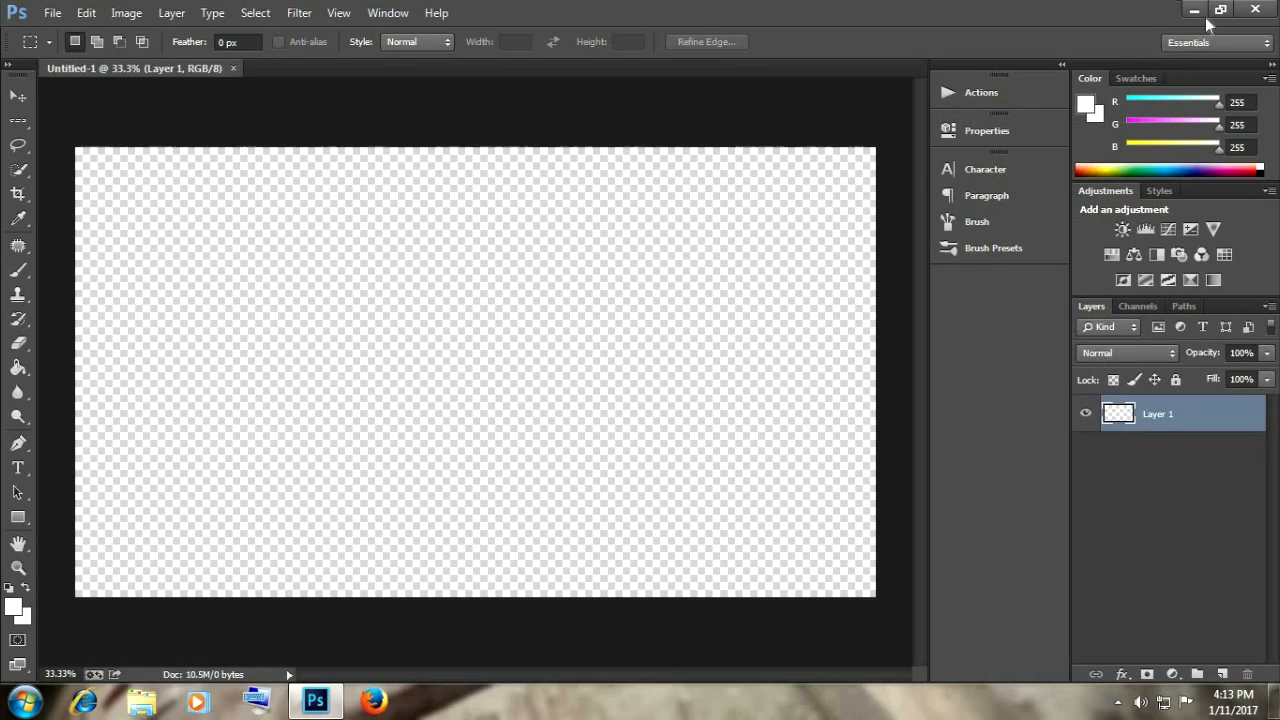
# - Place the YouTube banner template from the desktop into the document, aligned to fill the whole canvas
pyautogui.click(1220, 10)
pyautogui.moveTo(803, 37); pyautogui.dragTo(1278, 98)
pyautogui.click(535, 139)
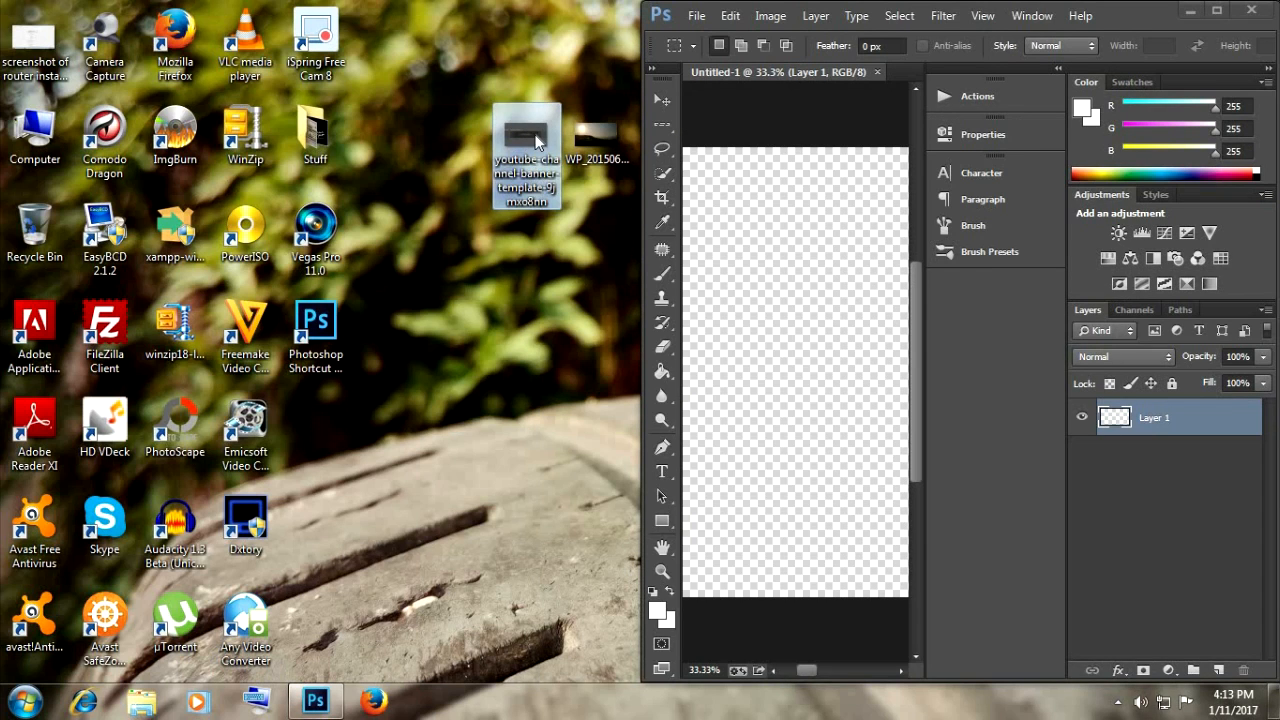
pyautogui.click(767, 300)
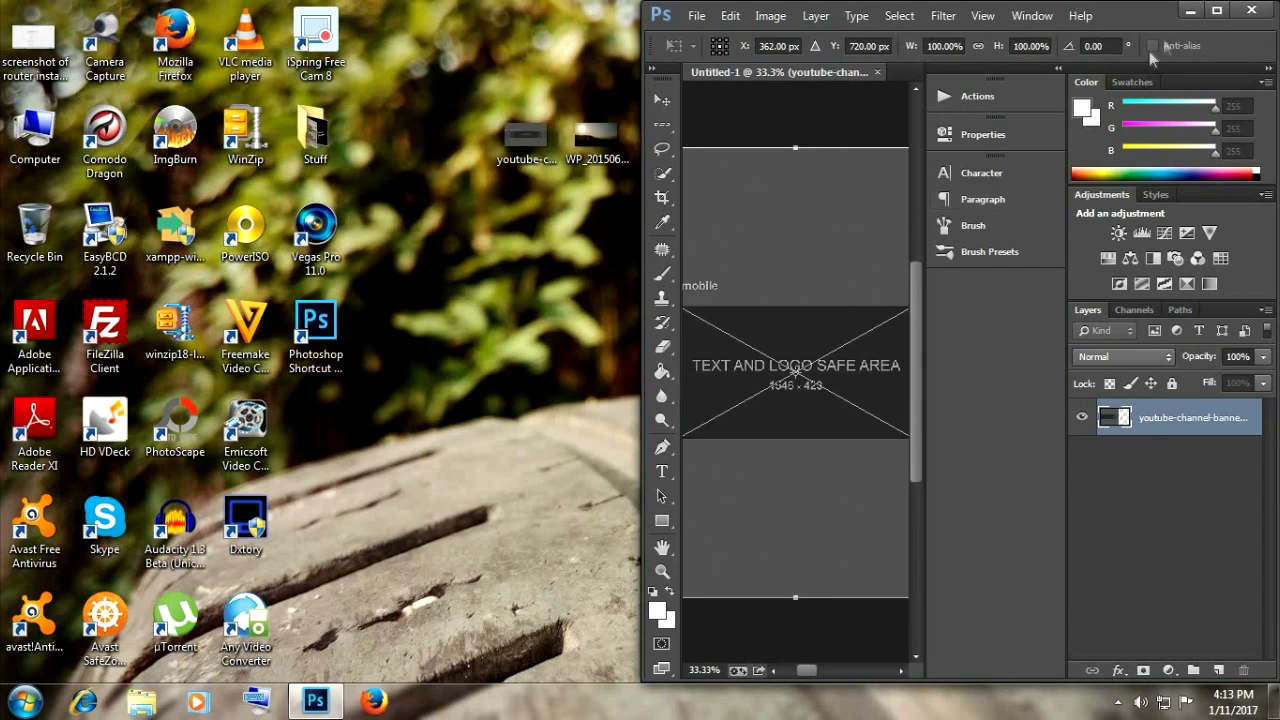
pyautogui.click(1214, 16)
pyautogui.moveTo(286, 211); pyautogui.dragTo(576, 222)
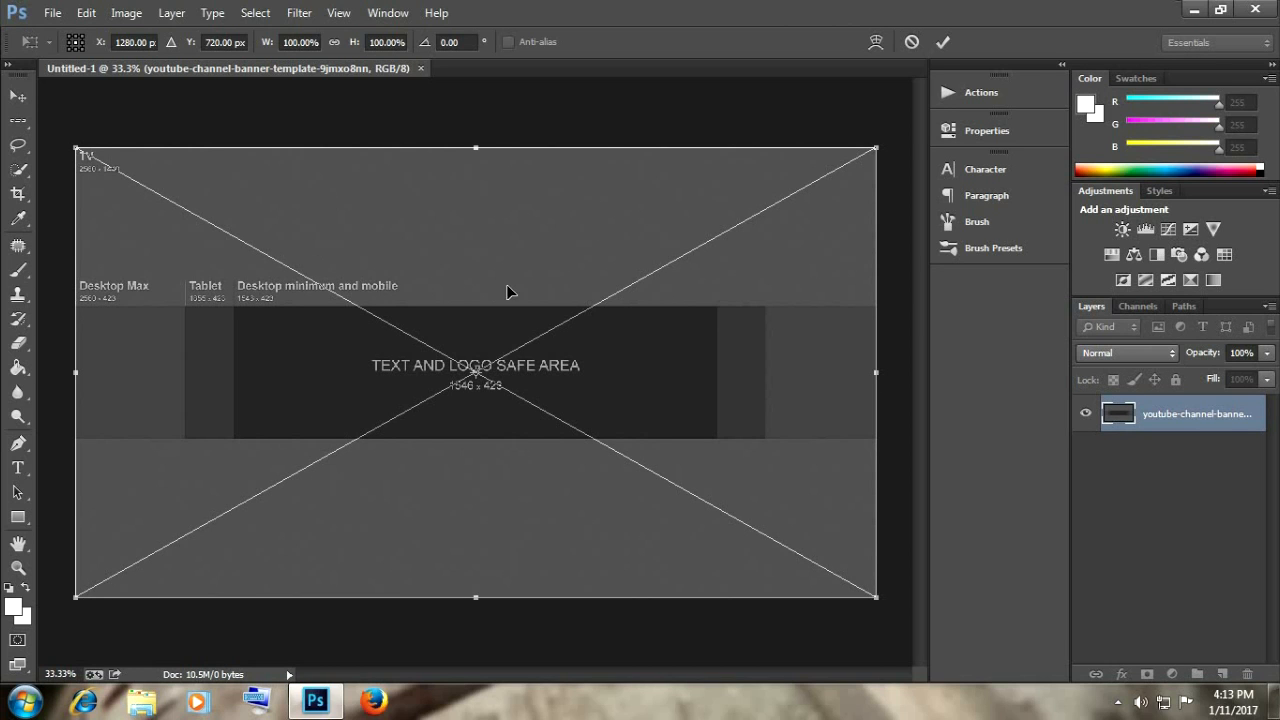
pyautogui.click(946, 45)
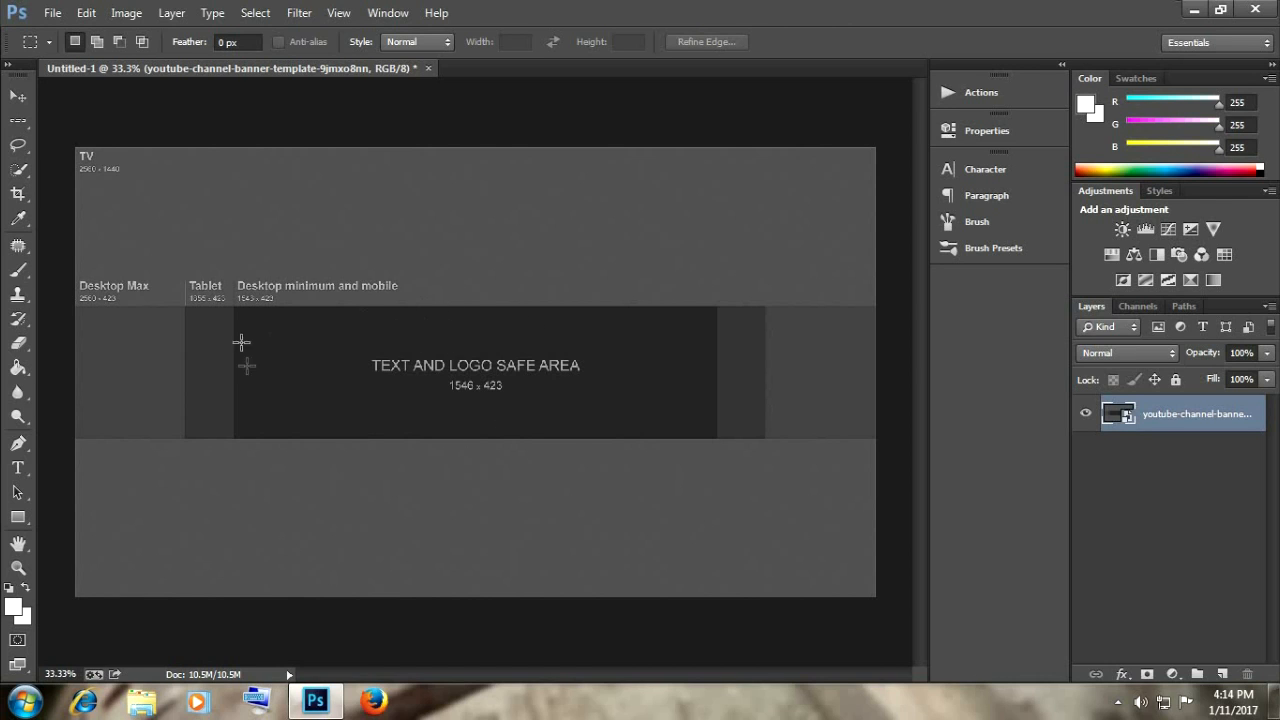
# - Place the WP_20150626 sunset photo from the desktop above the template layer, centred over the canvas
pyautogui.click(1218, 9)
pyautogui.moveTo(831, 33); pyautogui.dragTo(1151, 14)
pyautogui.moveTo(598, 140); pyautogui.dragTo(791, 337)
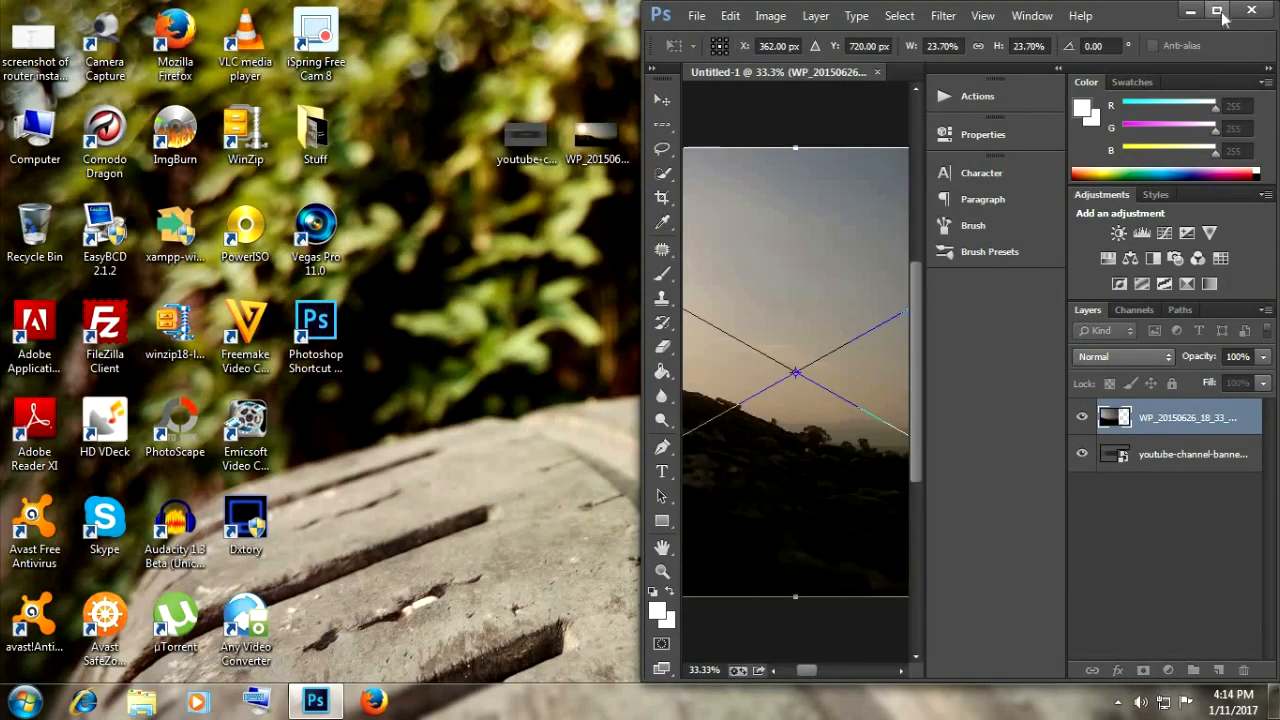
pyautogui.click(1216, 10)
pyautogui.moveTo(229, 307); pyautogui.dragTo(513, 255)
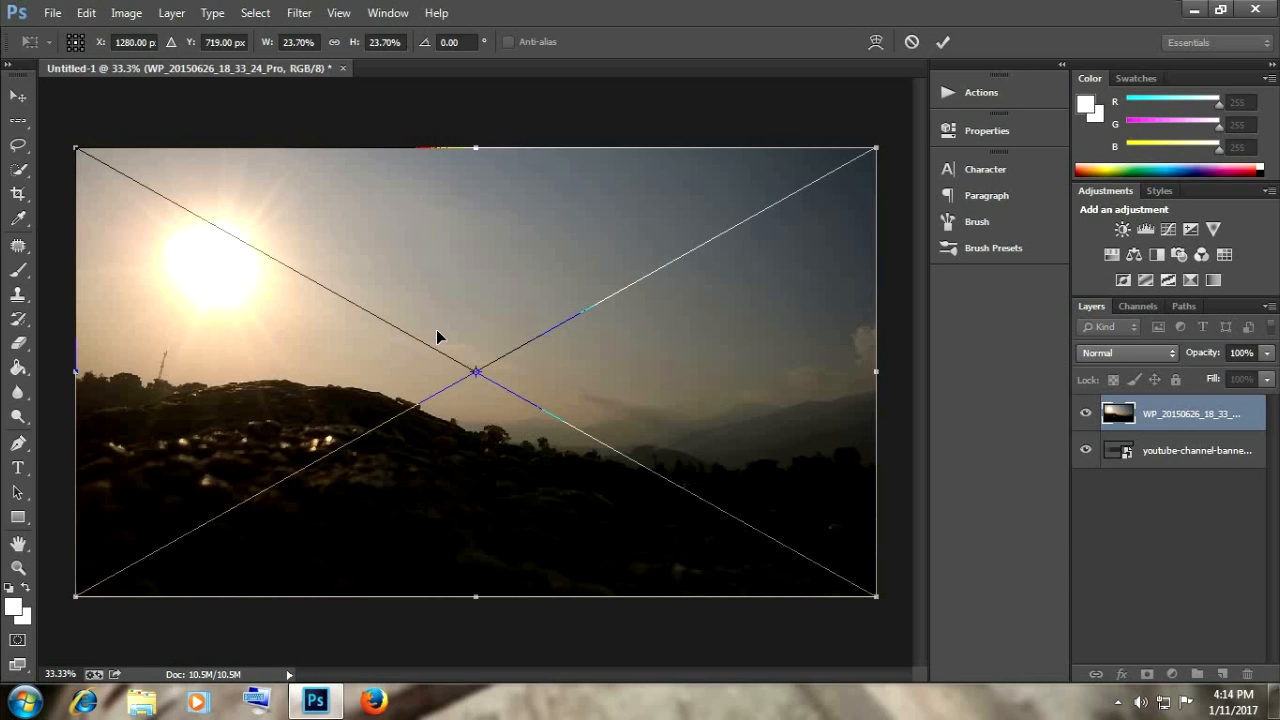
# - Enlarge the sunset photo to about 37% and position it so the sun and hilltop fill the canvas
pyautogui.moveTo(436, 336); pyautogui.dragTo(243, 204)
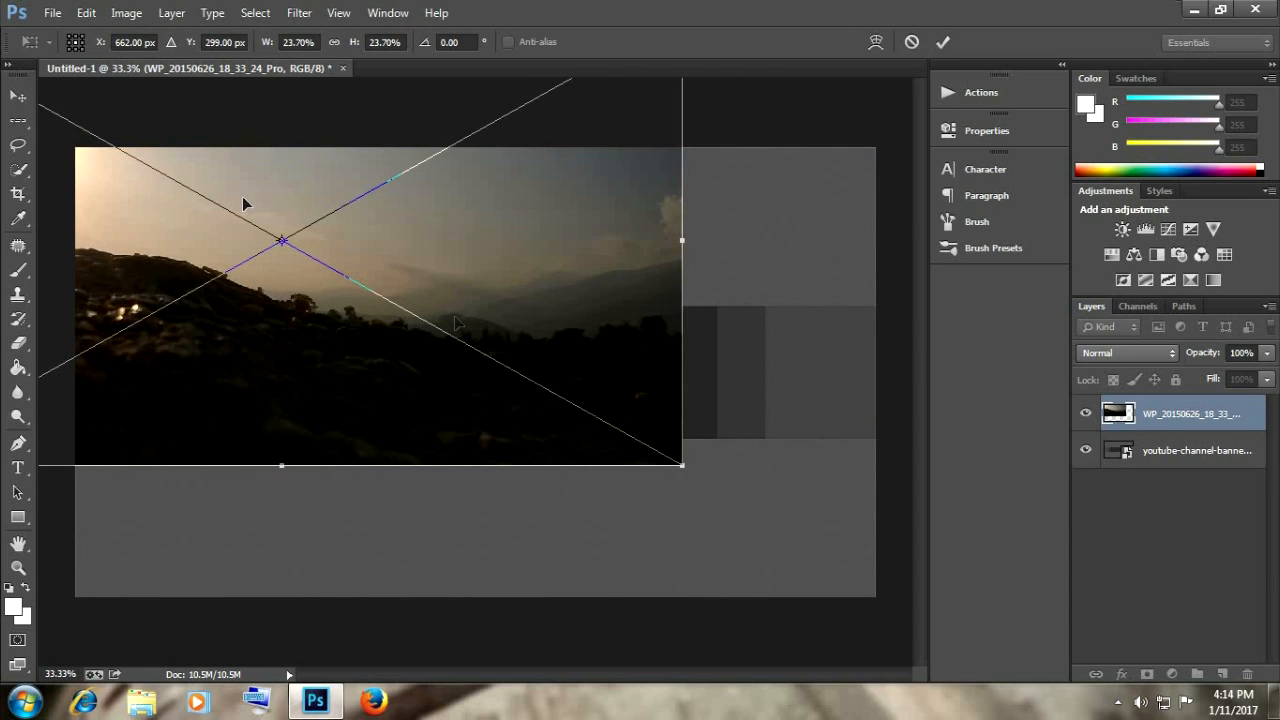
pyautogui.moveTo(682, 468); pyautogui.dragTo(1121, 680)
pyautogui.moveTo(280, 352); pyautogui.dragTo(449, 497)
pyautogui.moveTo(76, 158); pyautogui.dragTo(50, 133)
pyautogui.moveTo(285, 342); pyautogui.dragTo(312, 350)
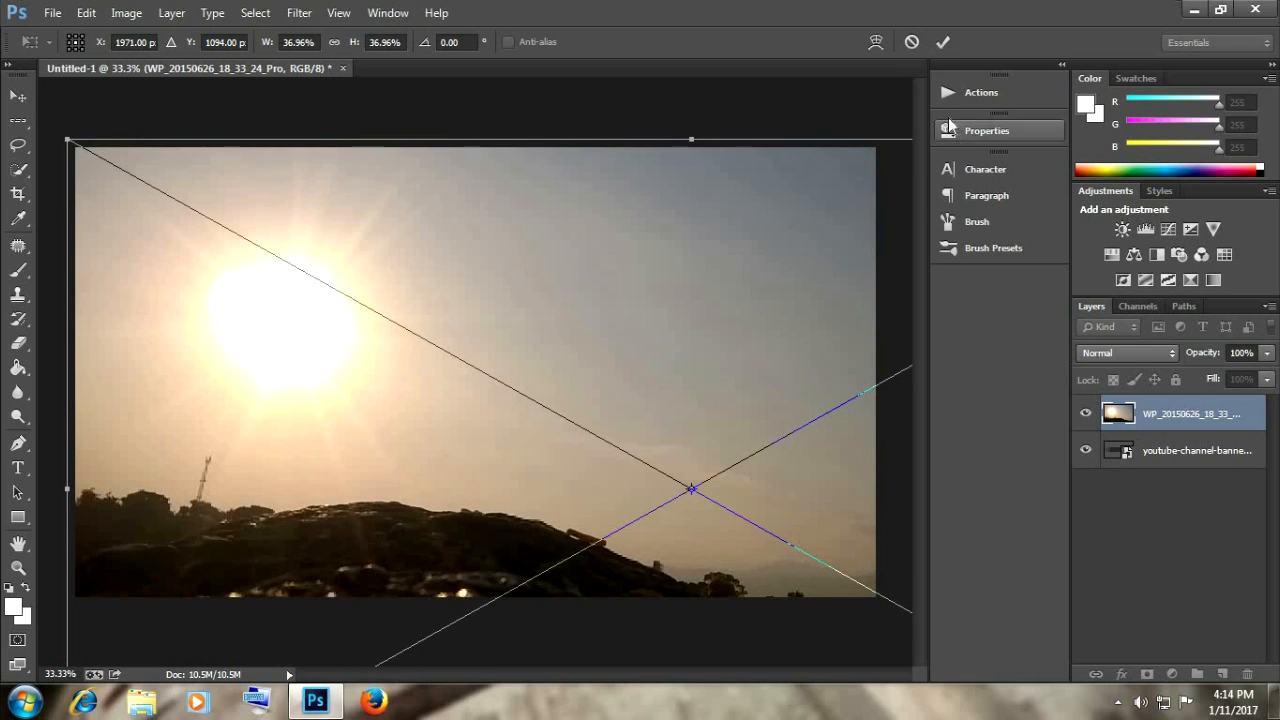
pyautogui.click(942, 43)
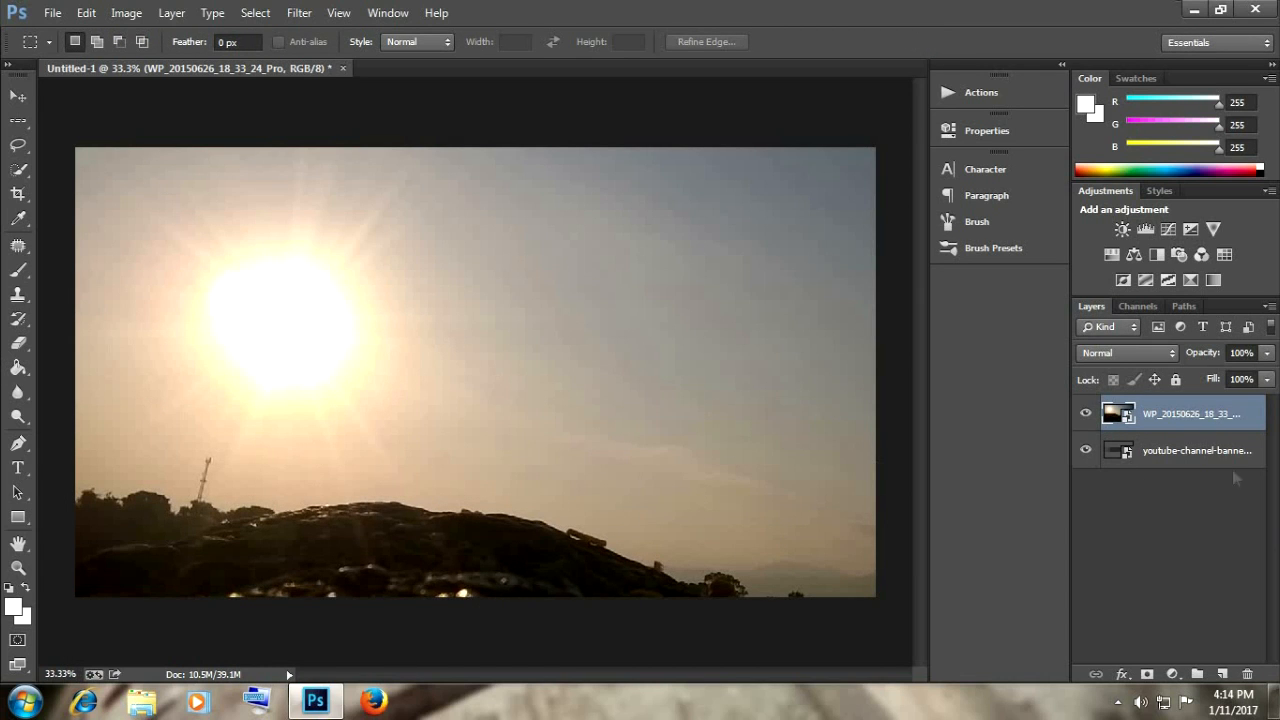
# - Lower the sunset photo layer's opacity to 51% so the template guides show through
pyautogui.click(1267, 356)
pyautogui.moveTo(1267, 378); pyautogui.dragTo(1220, 376)
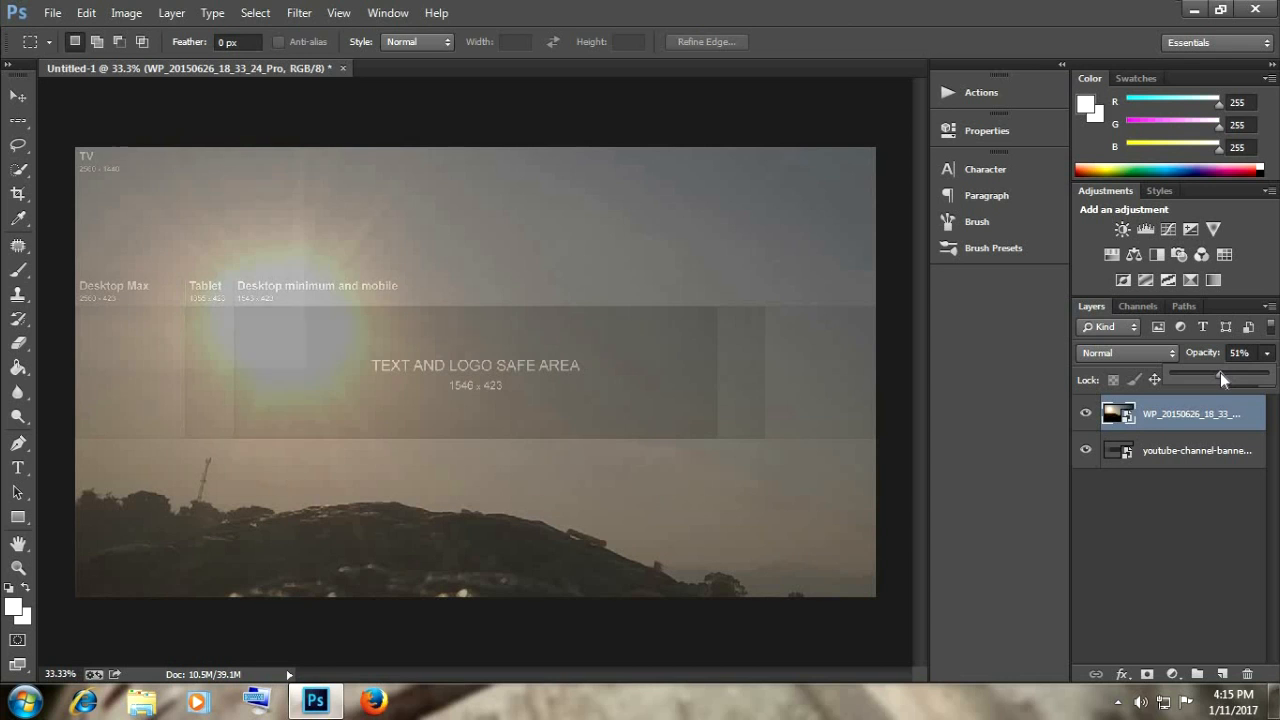
pyautogui.moveTo(1217, 373); pyautogui.dragTo(1218, 373)
# - Add a wide text box over the template's safe area reading "Daily Vlogger" at a font size of 190 px
pyautogui.click(18, 467)
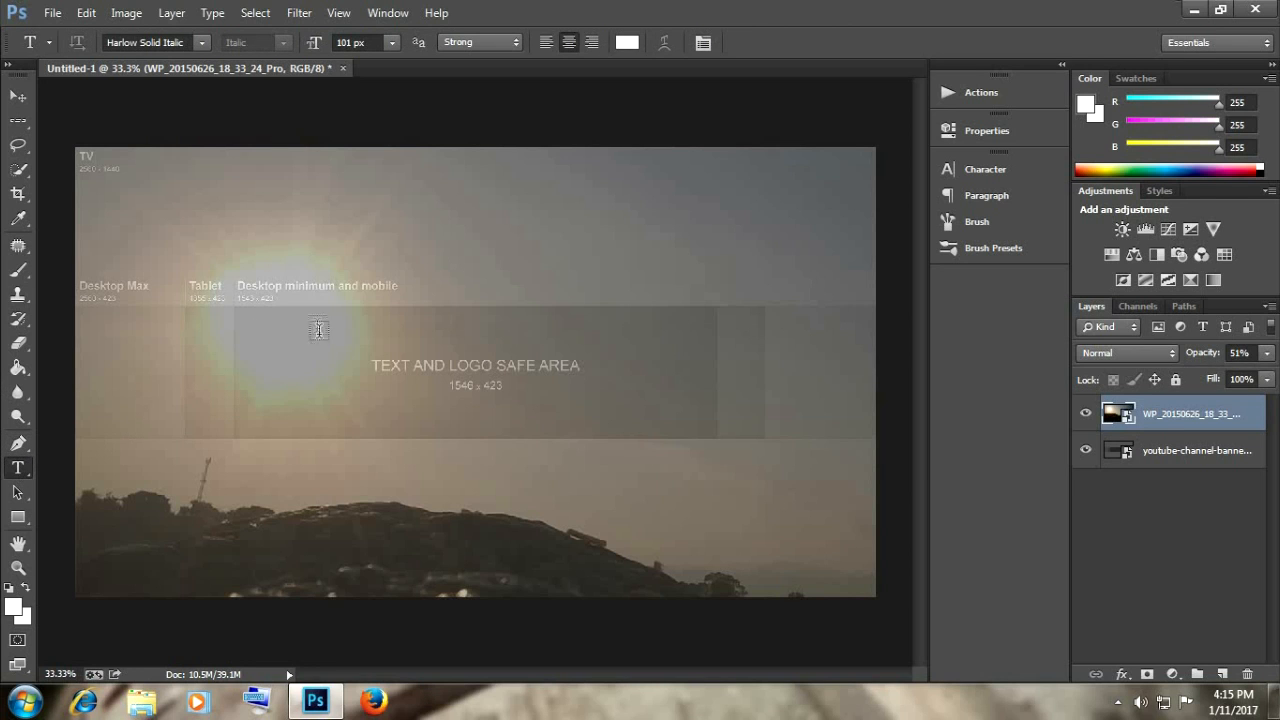
pyautogui.moveTo(308, 325); pyautogui.dragTo(653, 428)
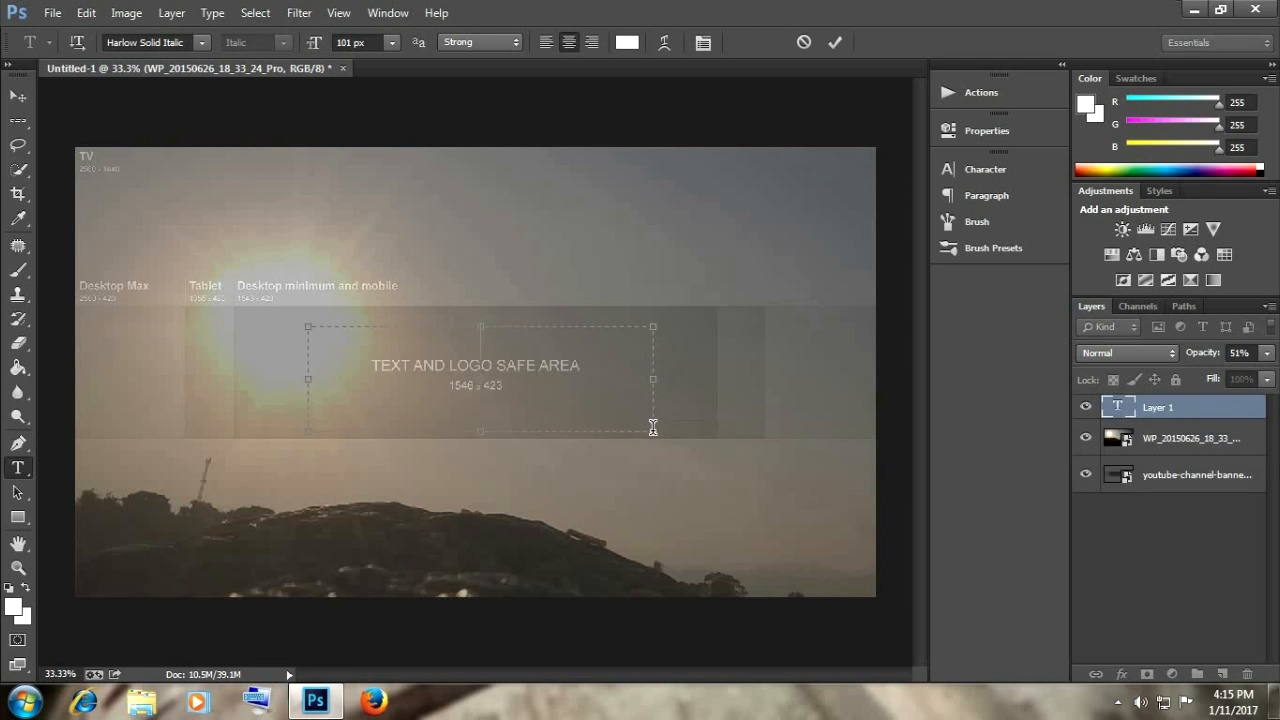
pyautogui.click(348, 42)
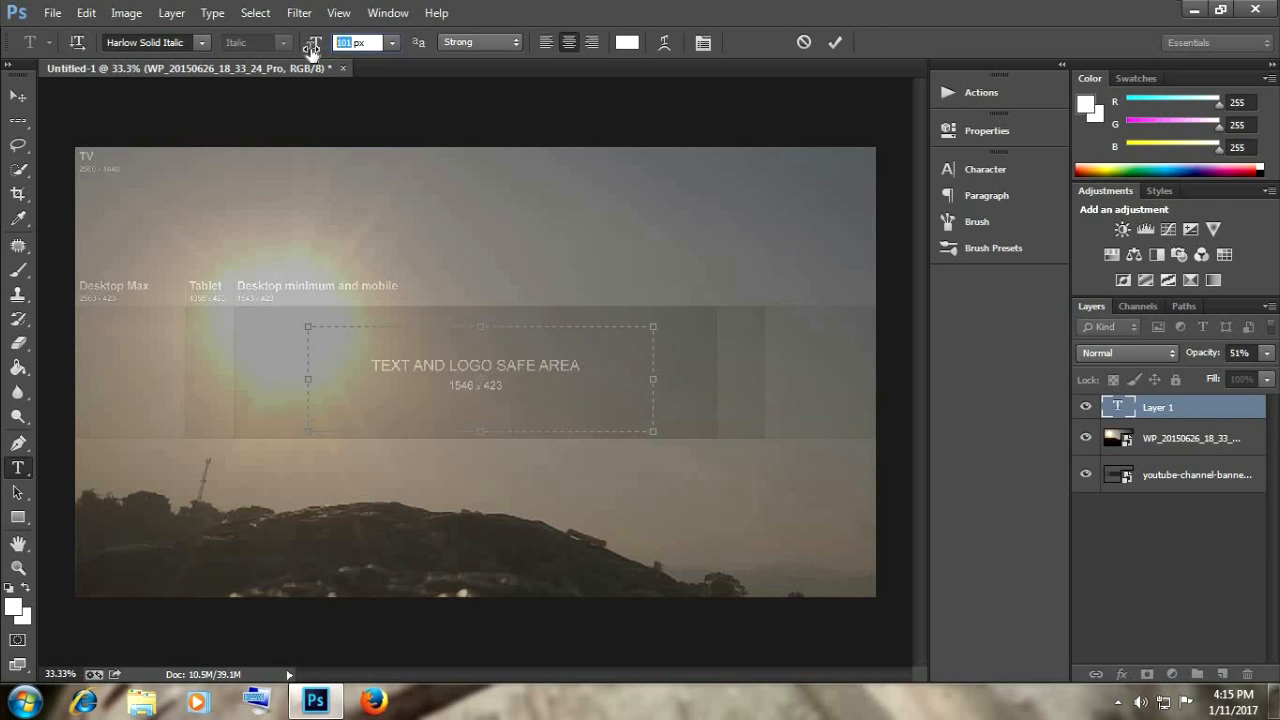
pyautogui.write('190')
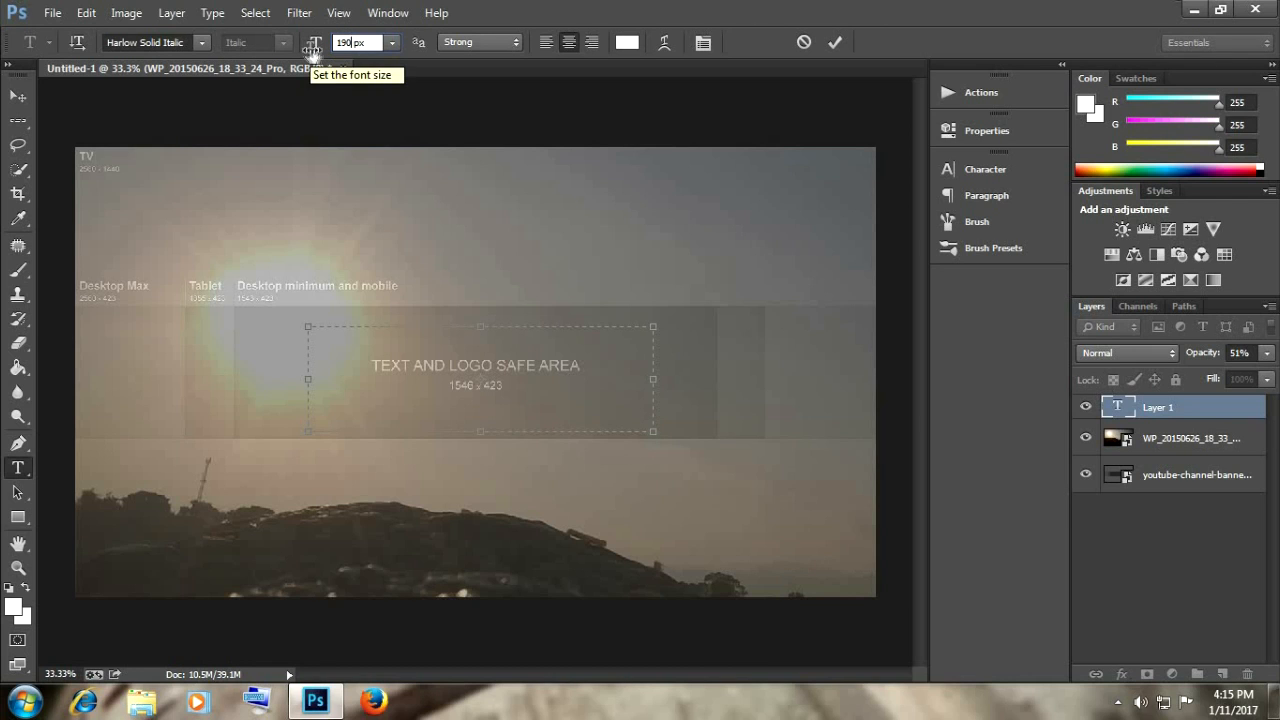
pyautogui.press('Return')
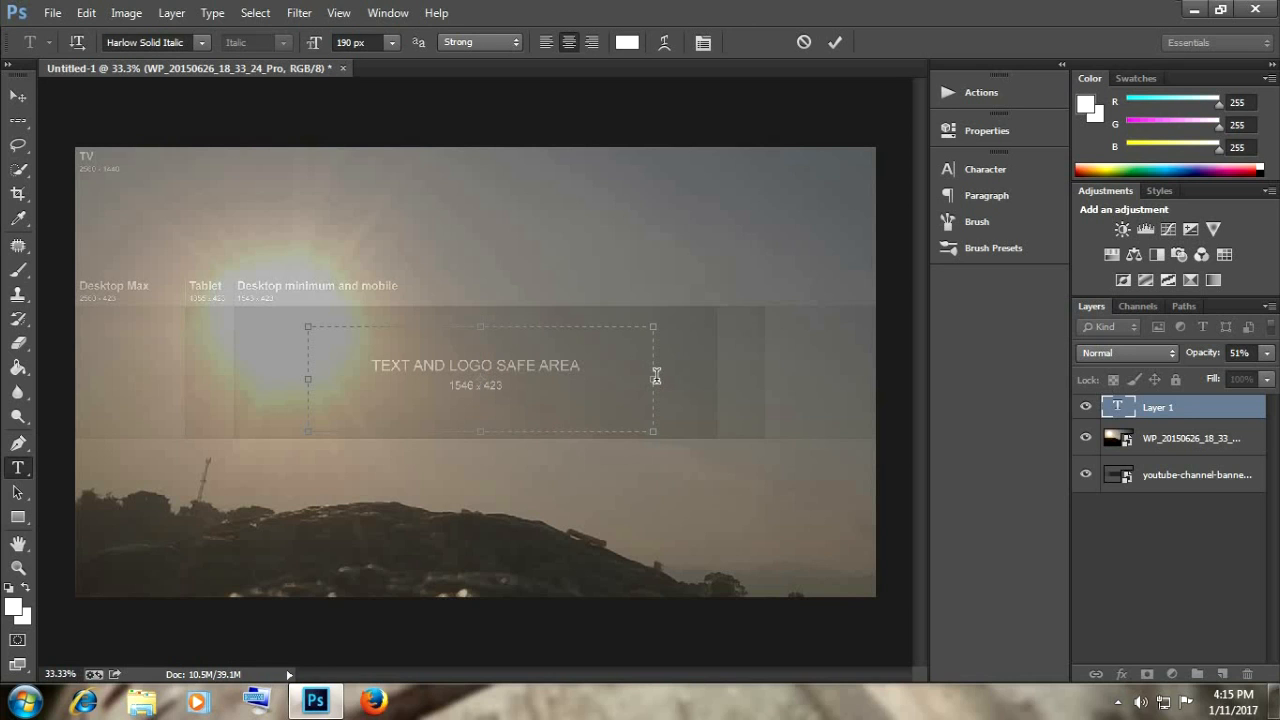
pyautogui.moveTo(653, 379); pyautogui.dragTo(750, 379)
pyautogui.write('Daily Vlogger')
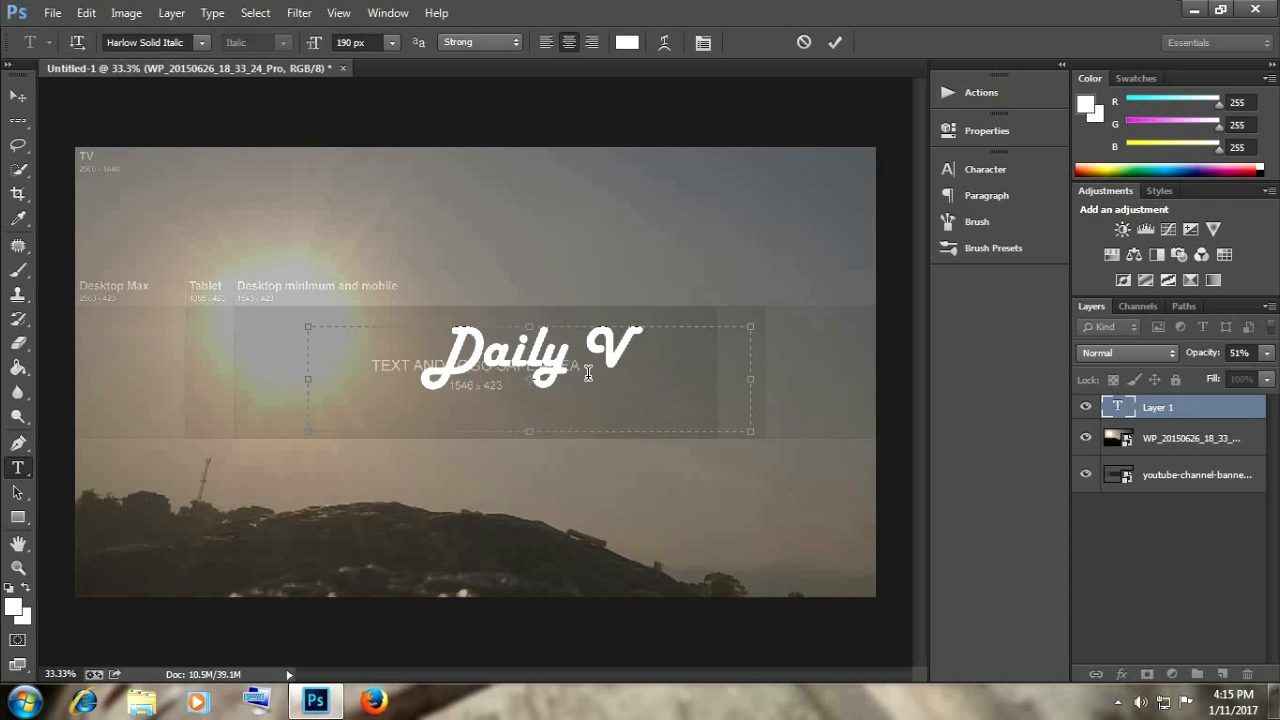
# - Change the "Daily Vlogger" title's font to Forte and move the title slightly up and left within the safe area
pyautogui.moveTo(710, 367); pyautogui.dragTo(362, 367)
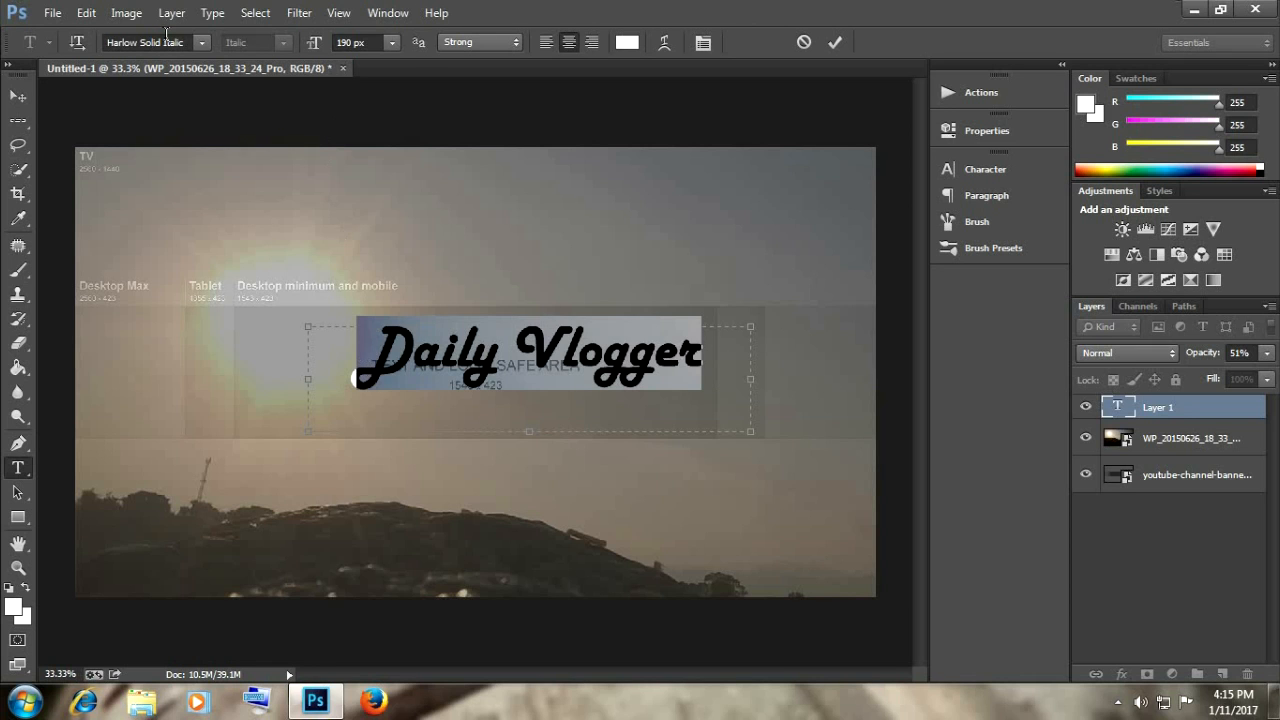
pyautogui.click(201, 42)
pyautogui.scroll(12, 223, 346)
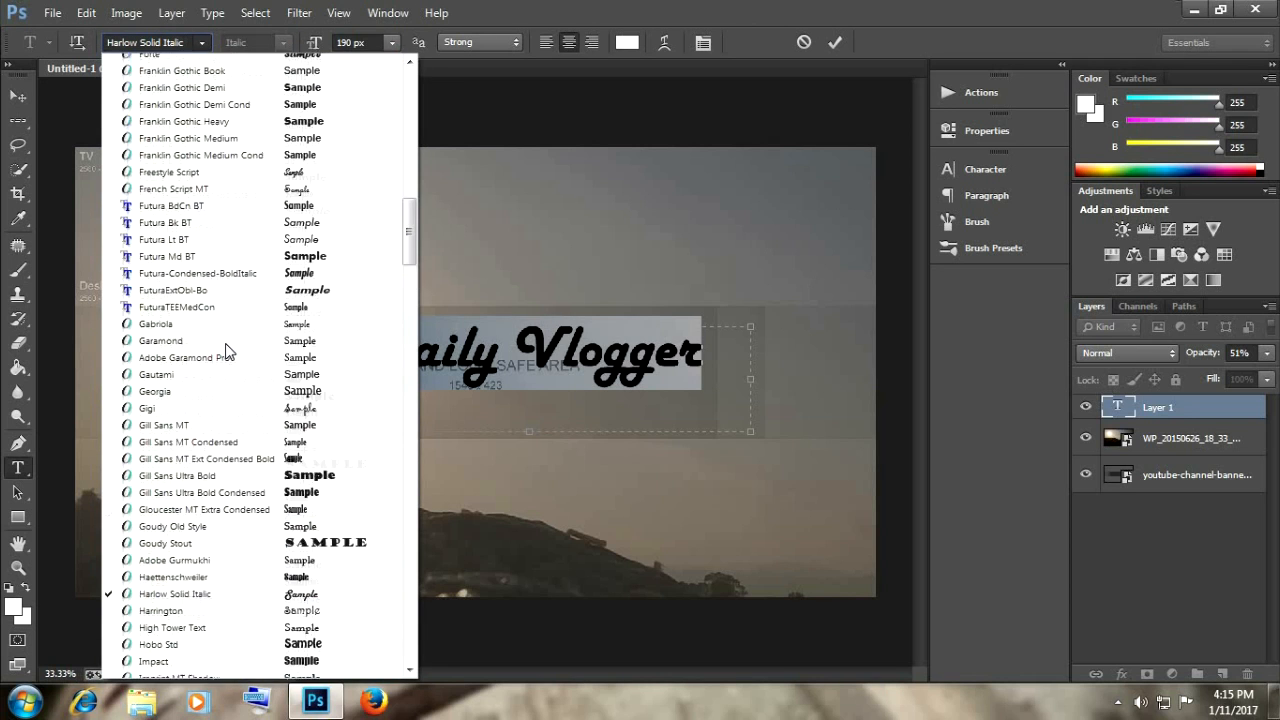
pyautogui.scroll(-1, 223, 118)
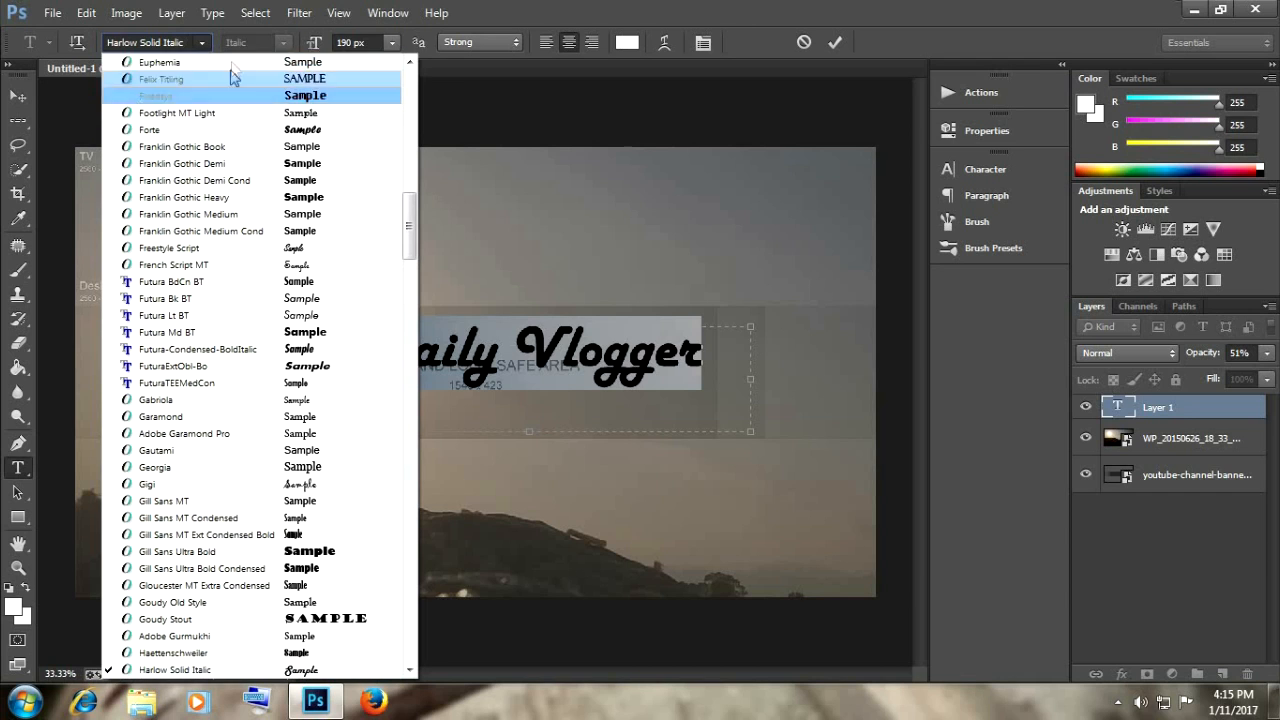
pyautogui.click(226, 133)
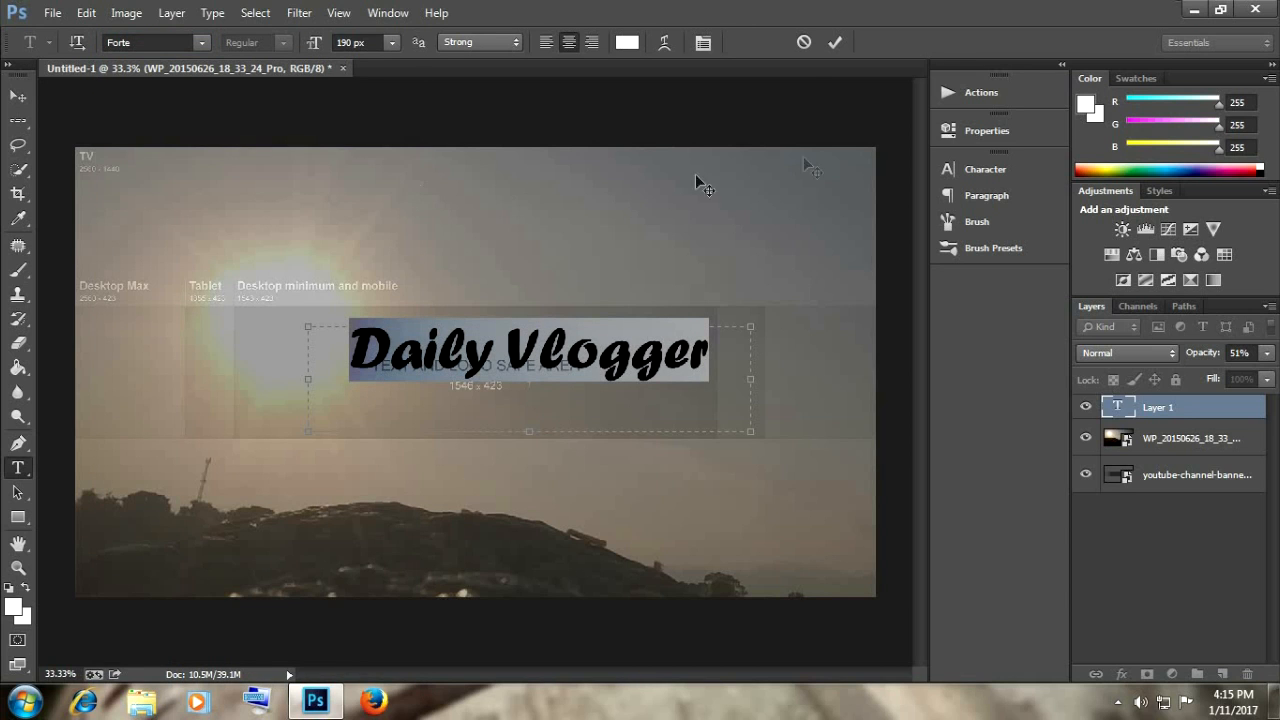
pyautogui.click(835, 44)
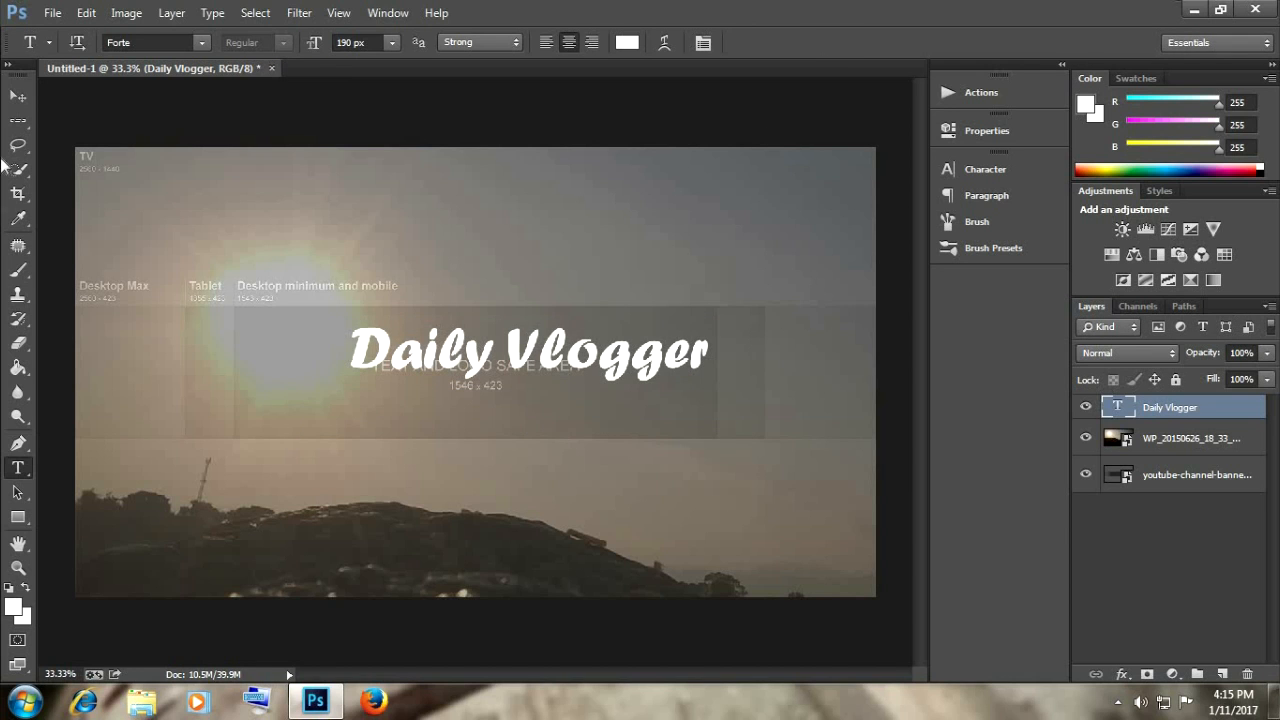
pyautogui.click(18, 96)
pyautogui.moveTo(530, 352); pyautogui.dragTo(480, 343)
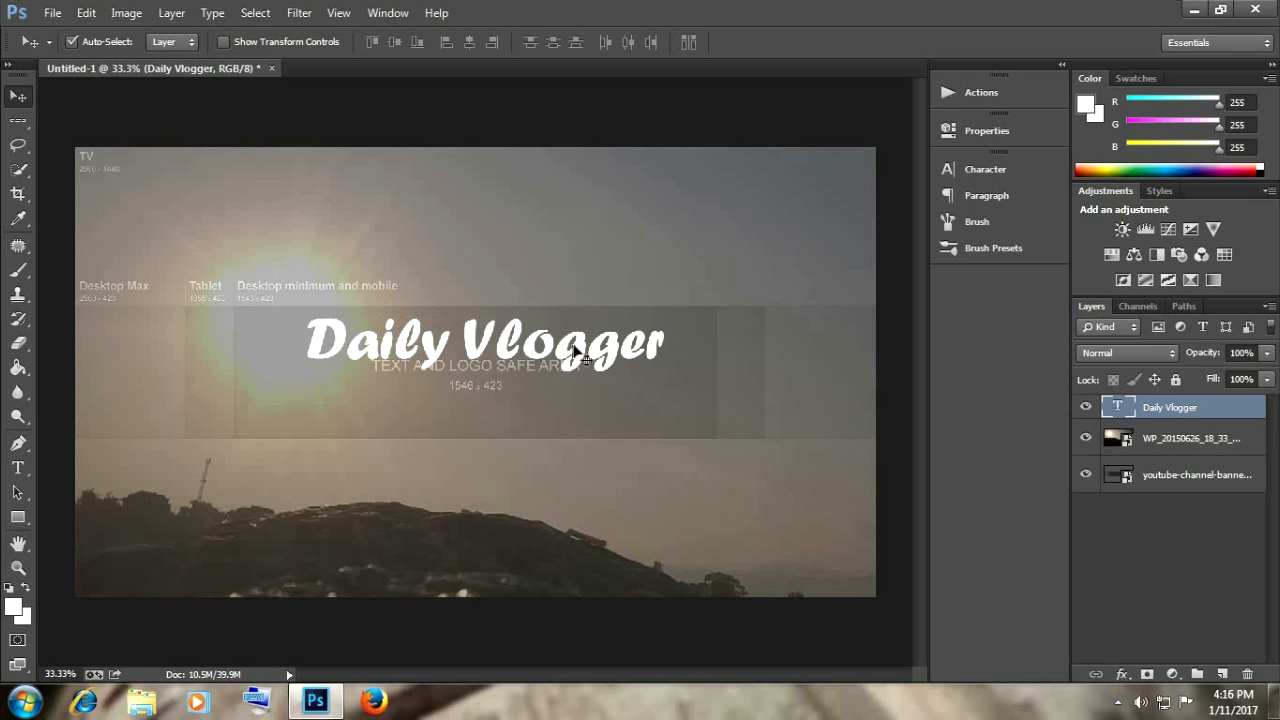
# - Add a Gradient Overlay to the Daily Vlogger layer and colour the gradient's starting stop red (f60808)
pyautogui.rightClick(1155, 420)
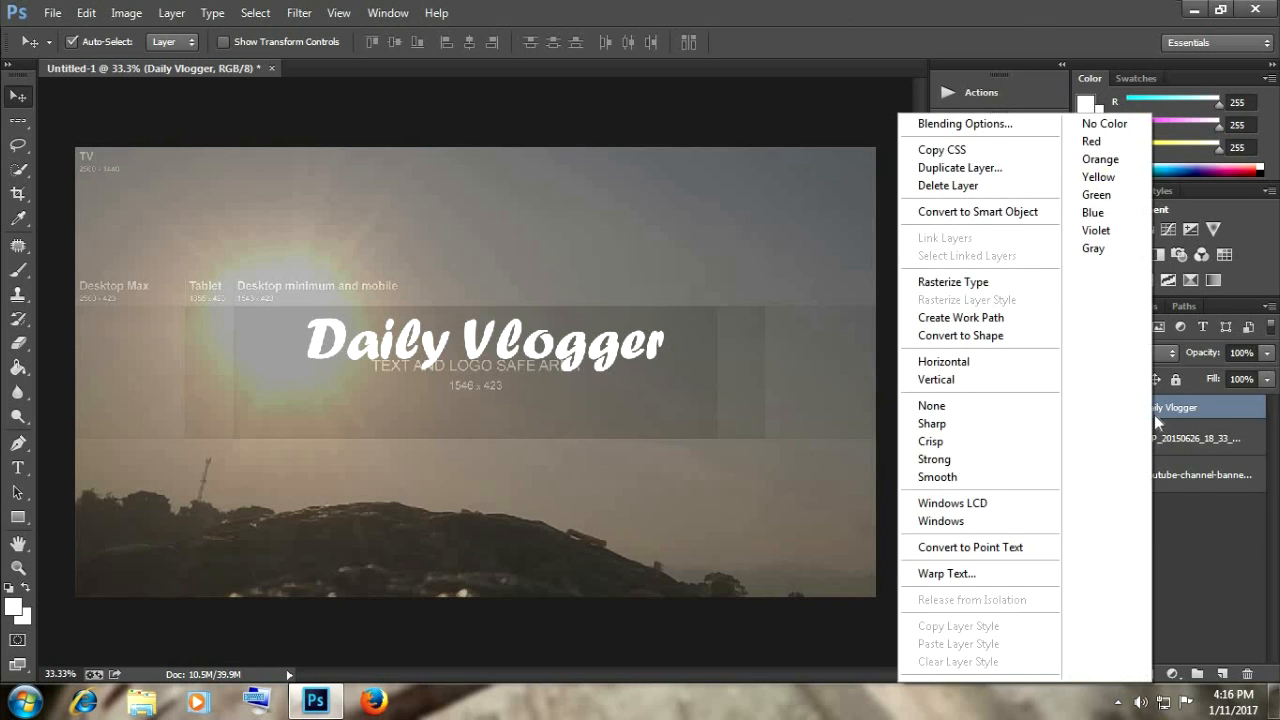
pyautogui.click(946, 124)
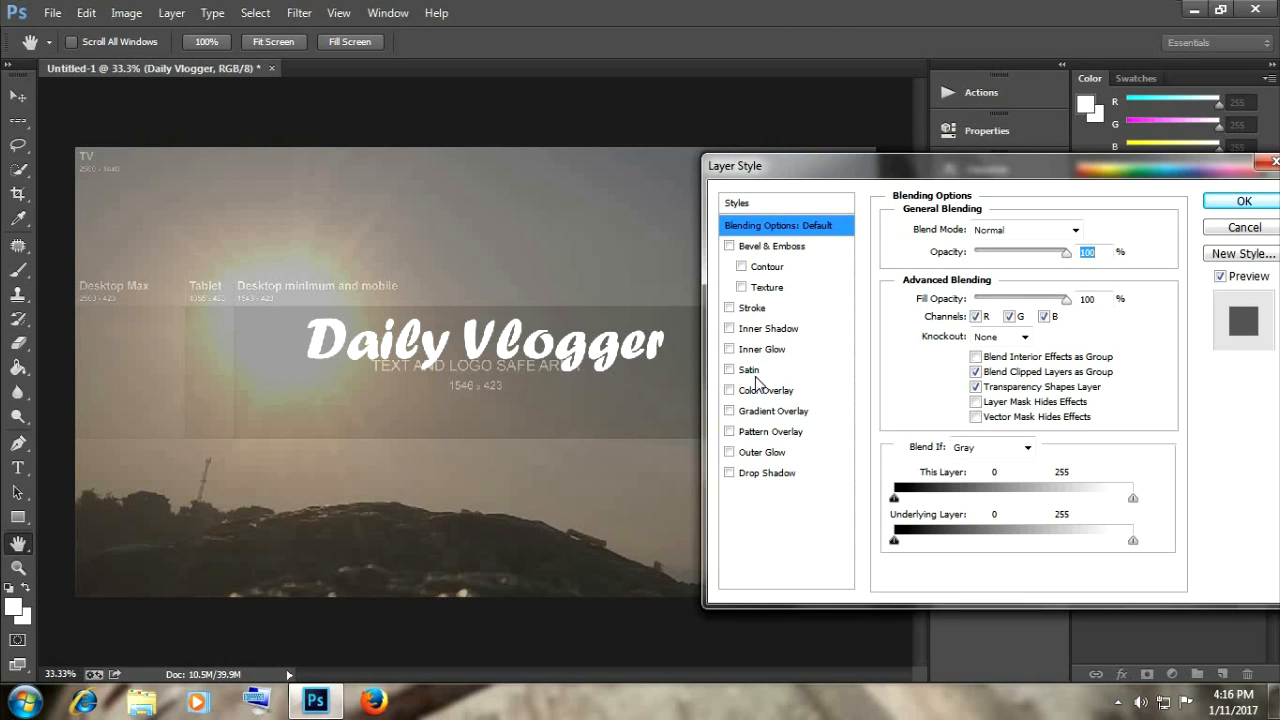
pyautogui.click(756, 418)
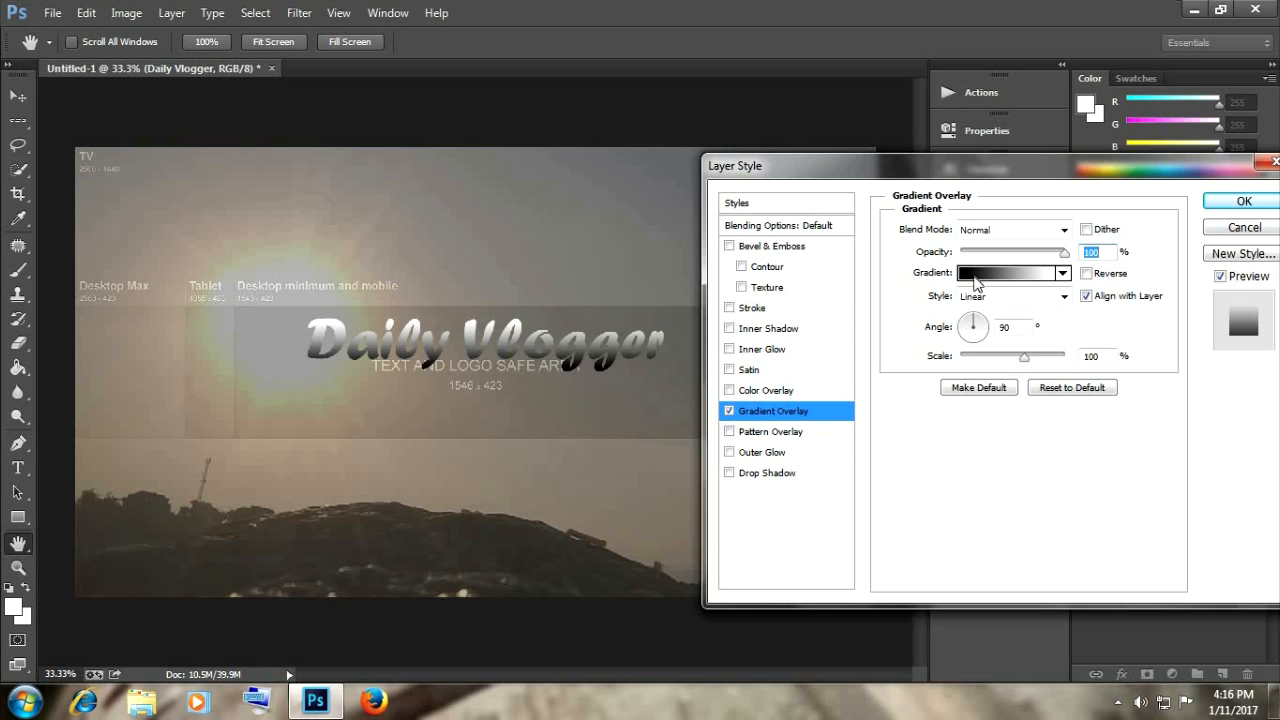
pyautogui.click(977, 276)
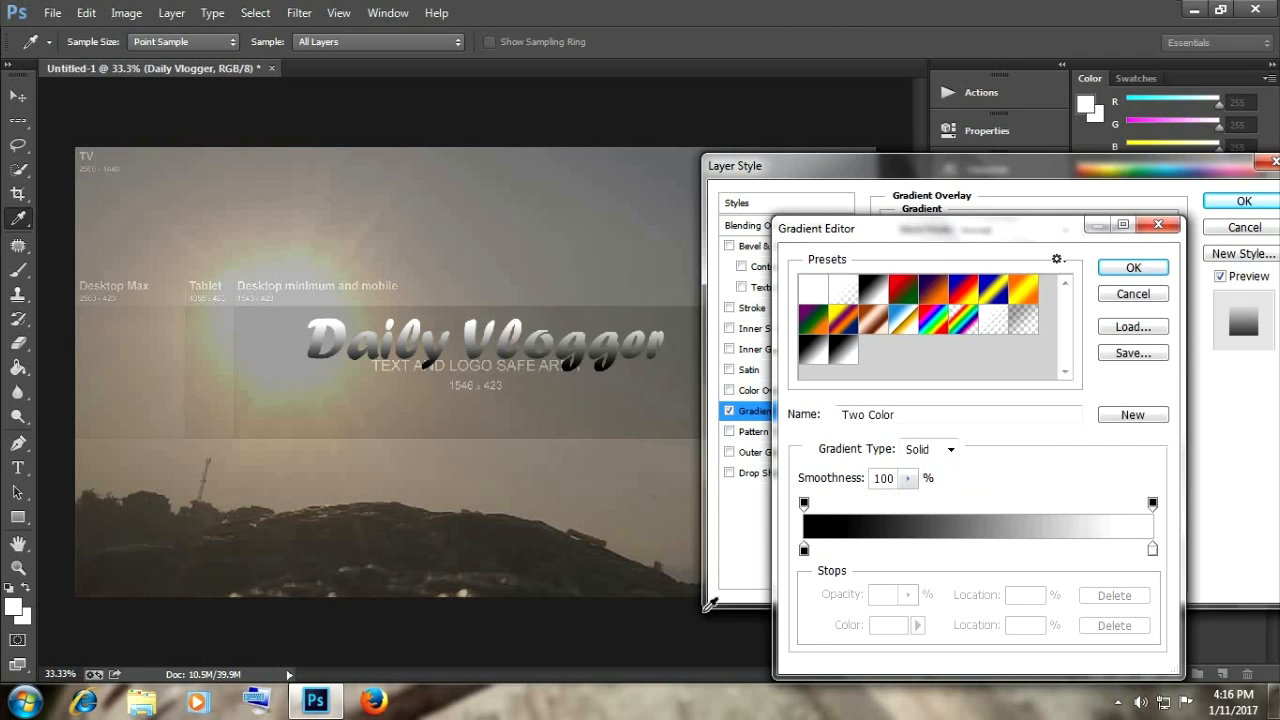
pyautogui.doubleClick(804, 551)
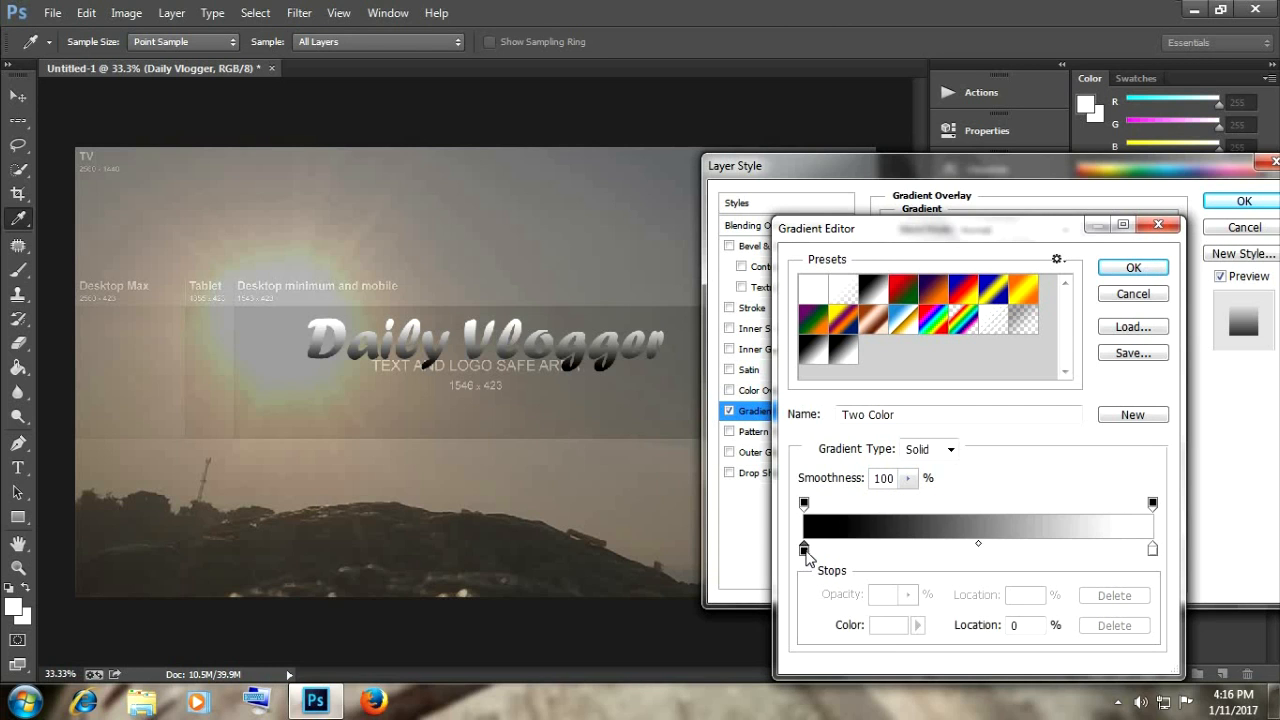
pyautogui.click(845, 348)
pyautogui.moveTo(855, 316)
pyautogui.mouseDown()
pyautogui.moveTo(866, 304)
pyautogui.moveTo(849, 373)
pyautogui.moveTo(872, 286)
pyautogui.mouseUp()
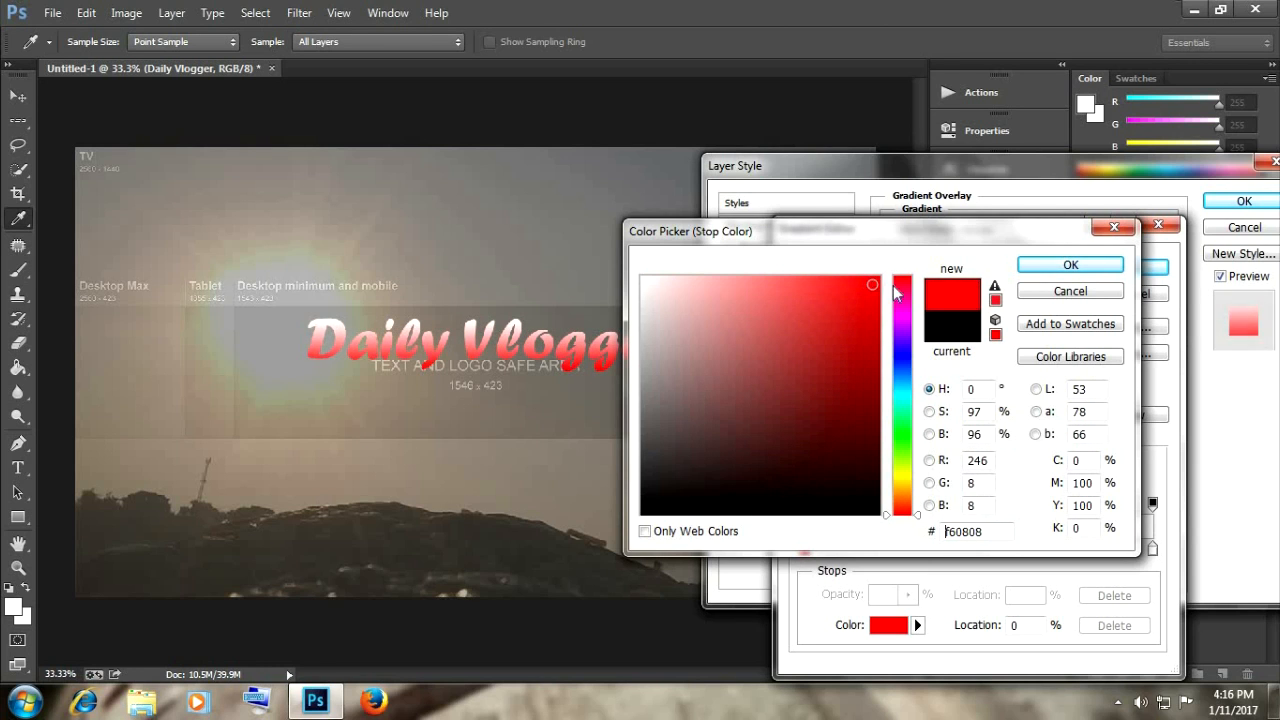
pyautogui.click(1110, 266)
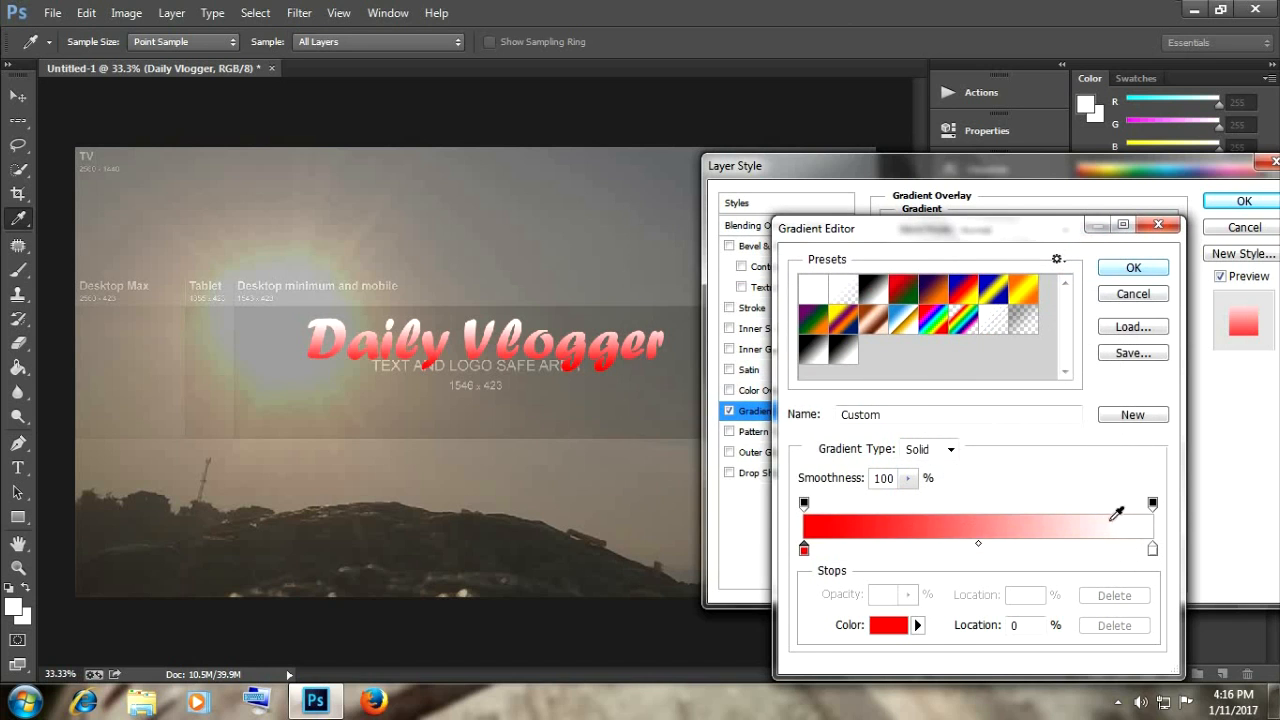
# - Colour the gradient's end stop orange (ed670e) and accept the red-to-orange gradient for the title
pyautogui.doubleClick(1152, 550)
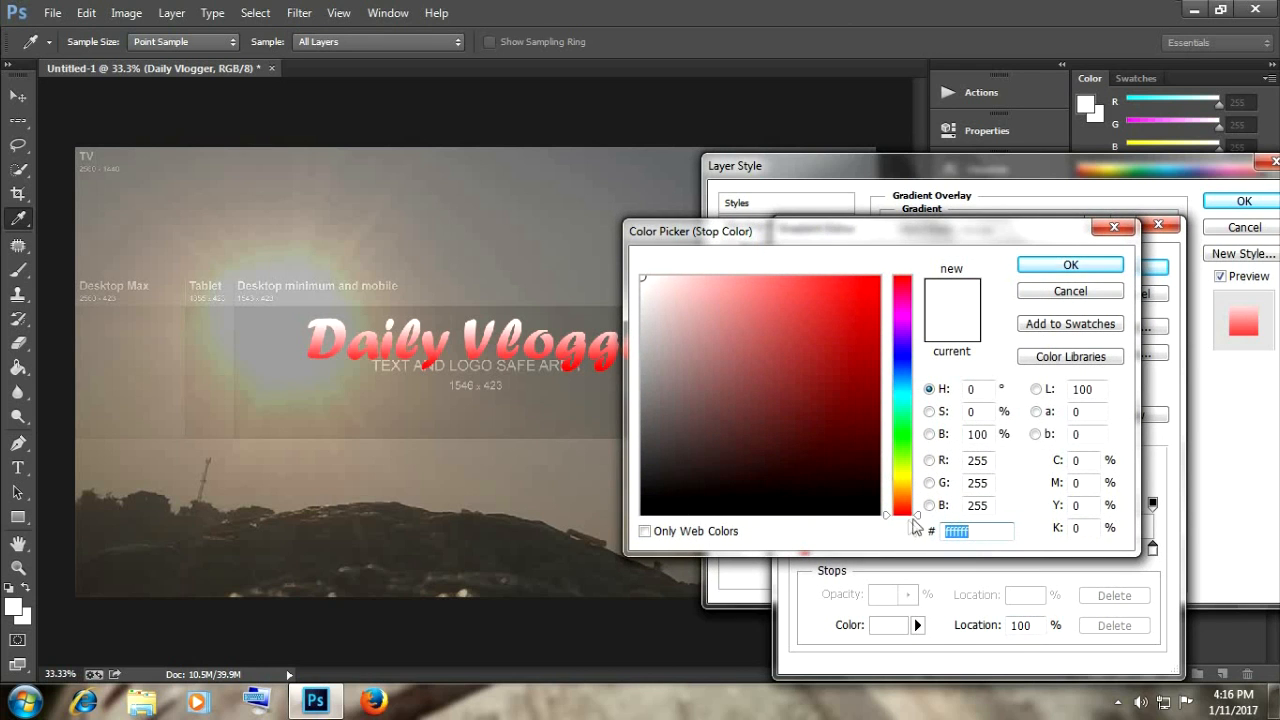
pyautogui.moveTo(917, 518); pyautogui.dragTo(917, 497)
pyautogui.moveTo(866, 420); pyautogui.dragTo(865, 292)
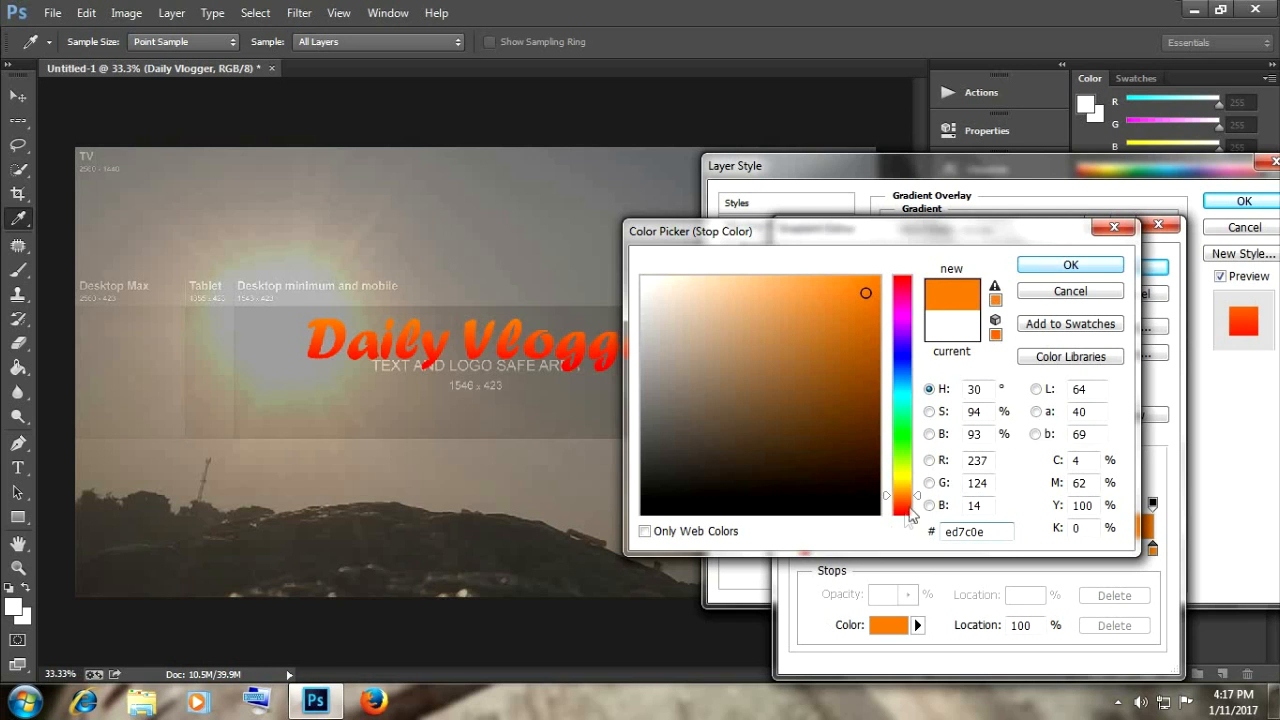
pyautogui.moveTo(919, 505); pyautogui.dragTo(919, 504)
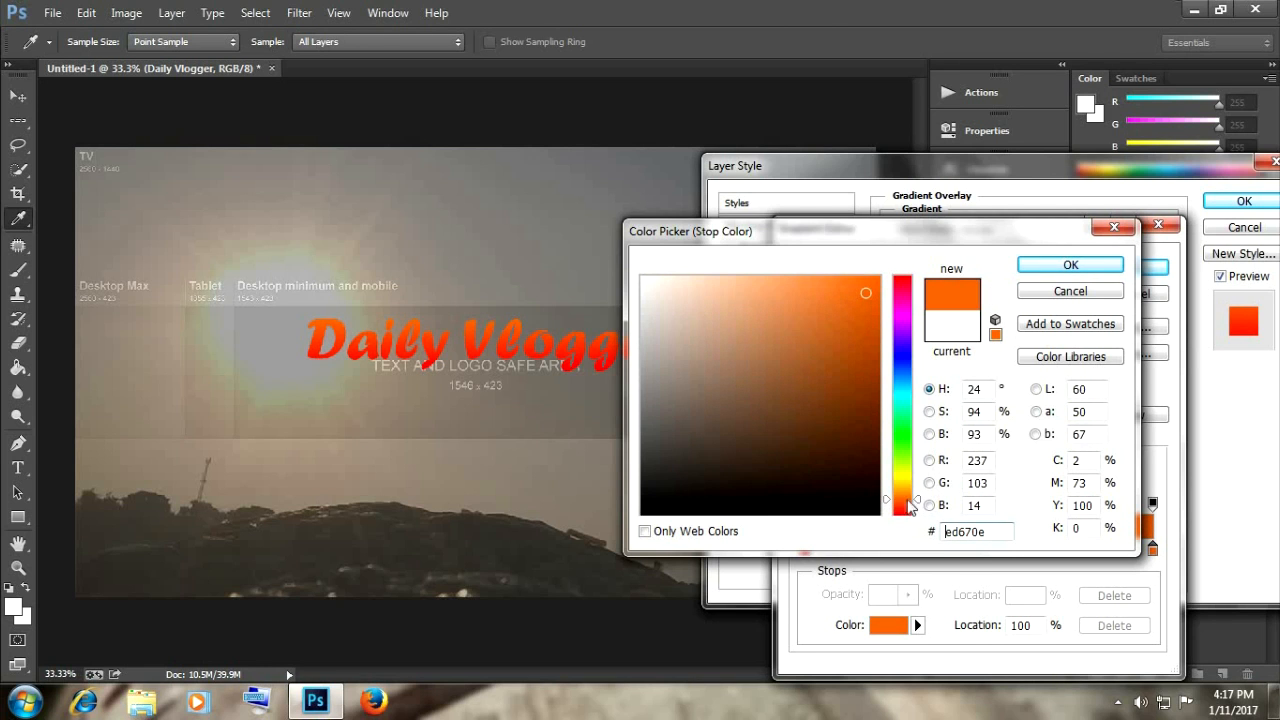
pyautogui.click(1087, 272)
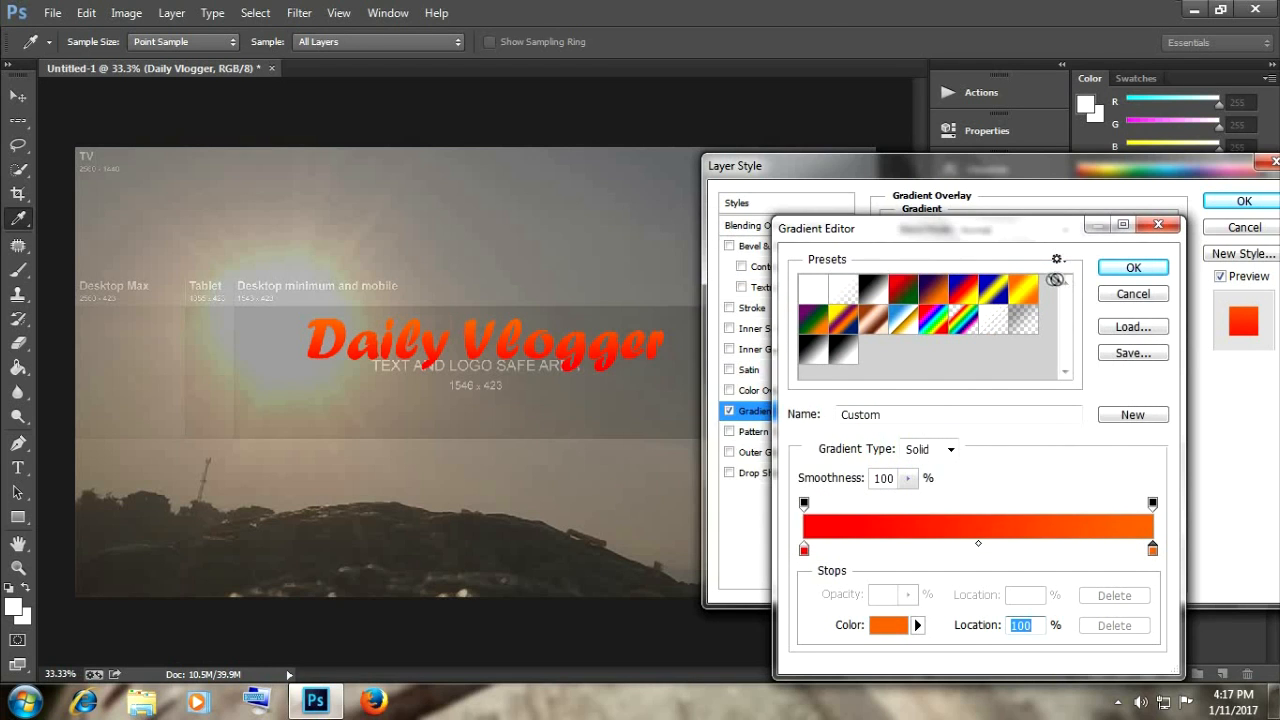
pyautogui.click(1130, 270)
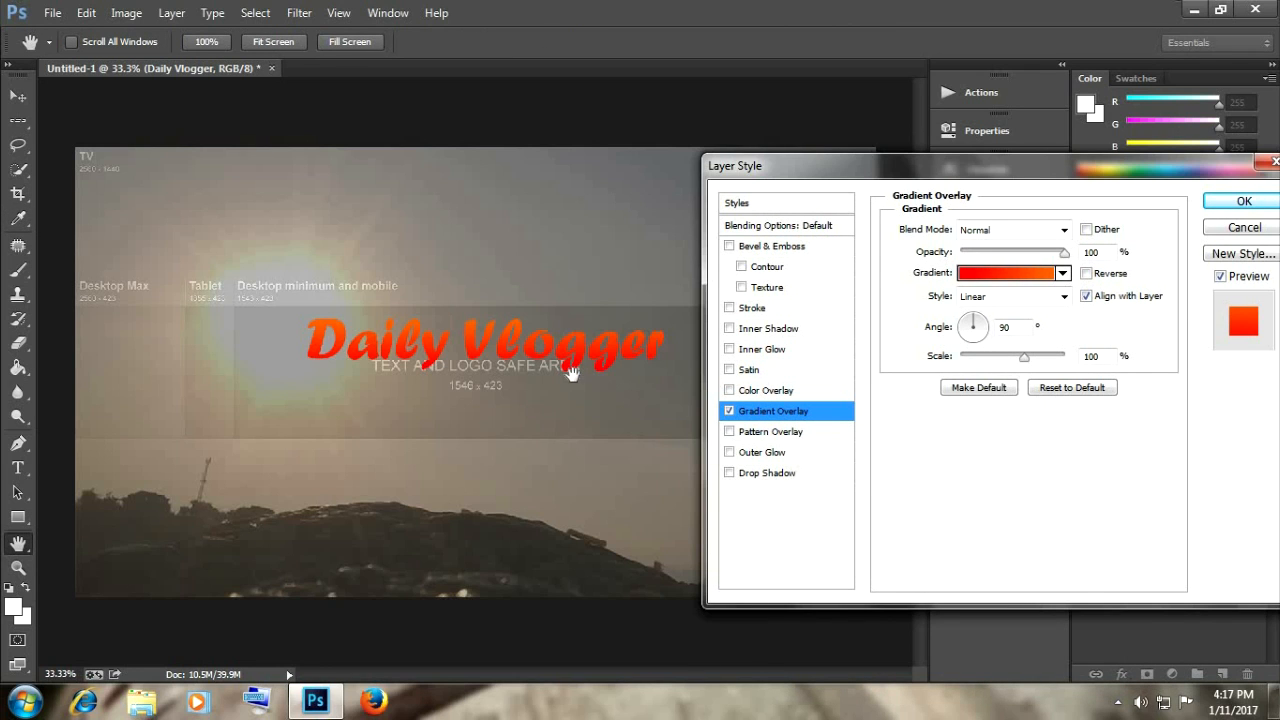
# - Enable an Outer Glow on the title and set its colour to orange-red (f44212)
pyautogui.click(745, 460)
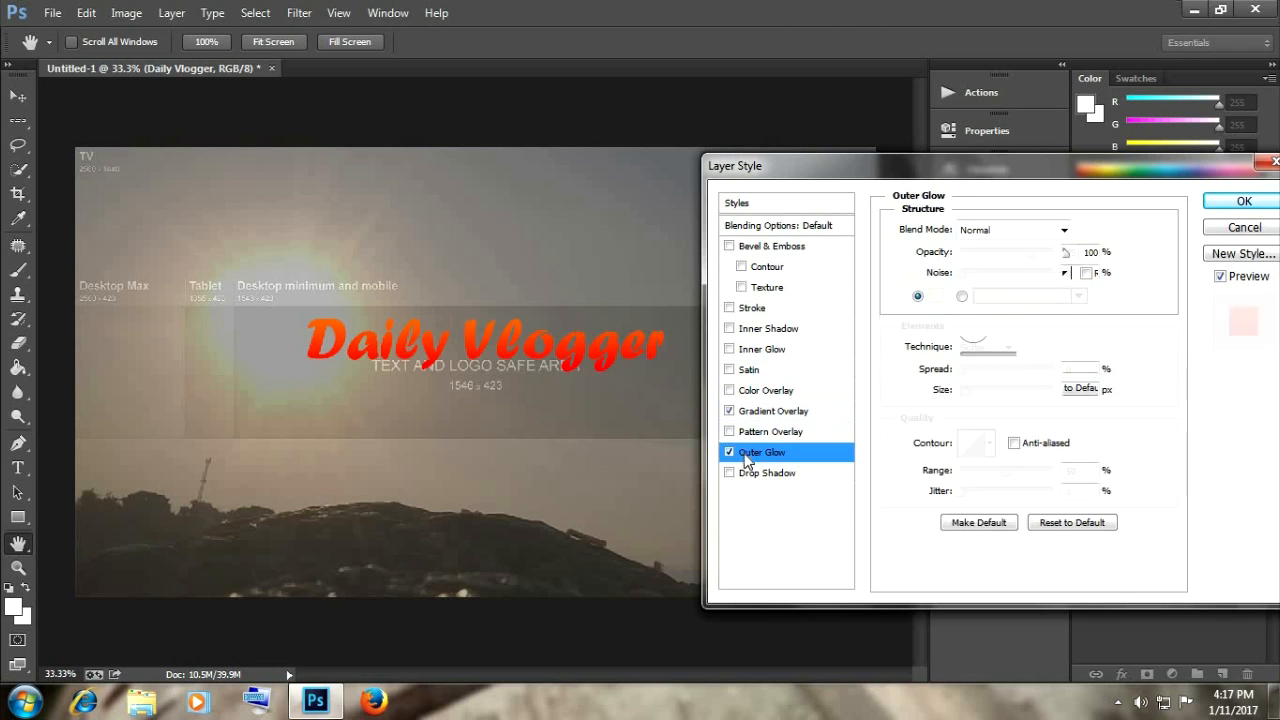
pyautogui.click(729, 455)
pyautogui.click(729, 452)
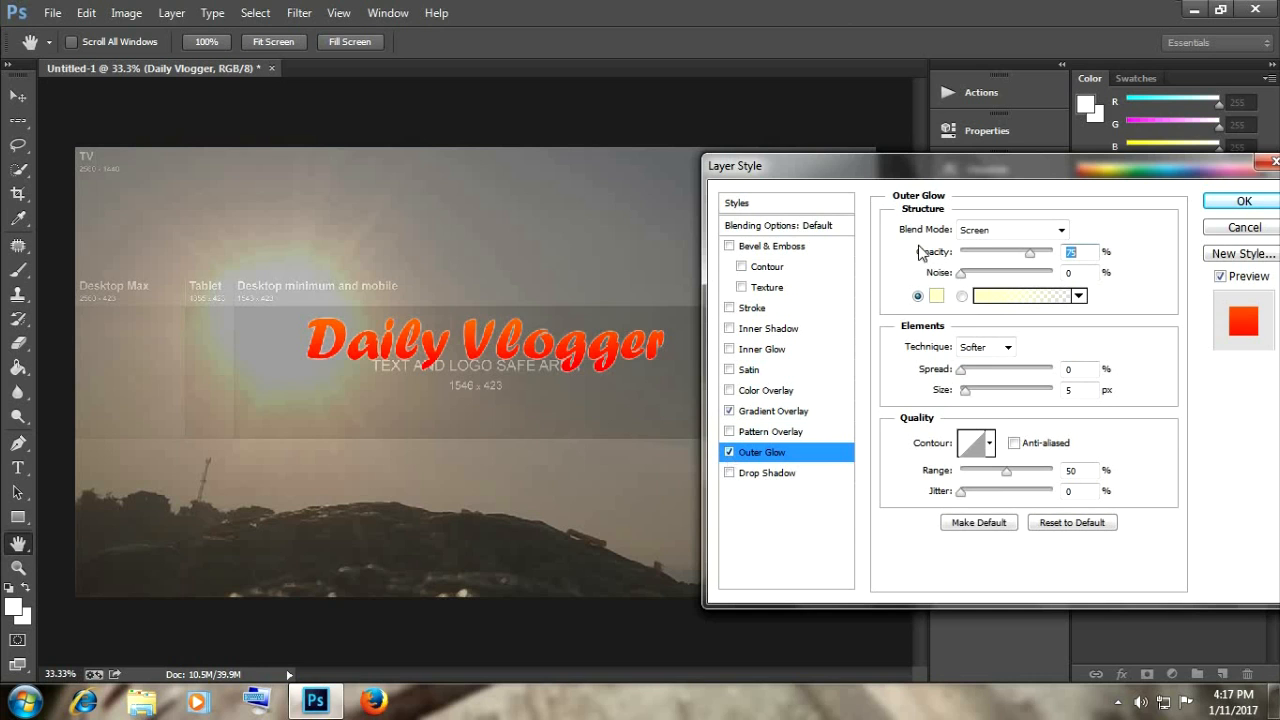
pyautogui.click(937, 296)
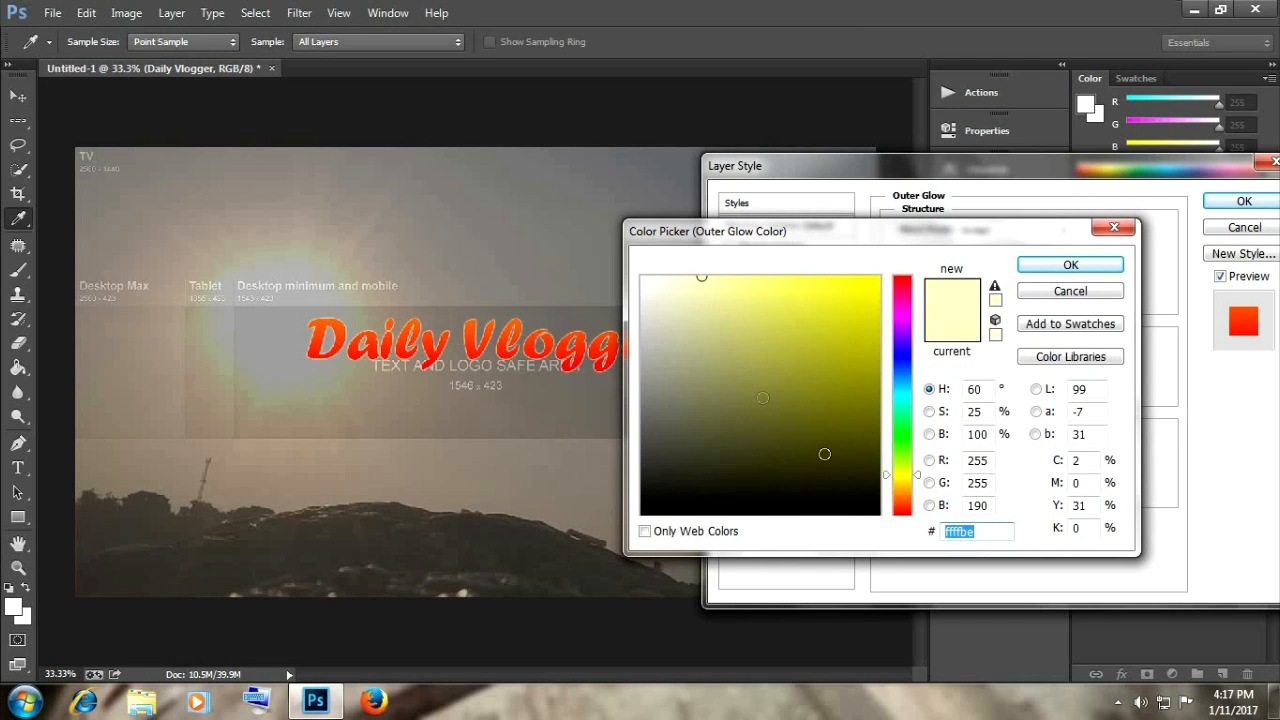
pyautogui.moveTo(916, 474); pyautogui.dragTo(915, 512)
pyautogui.click(862, 287)
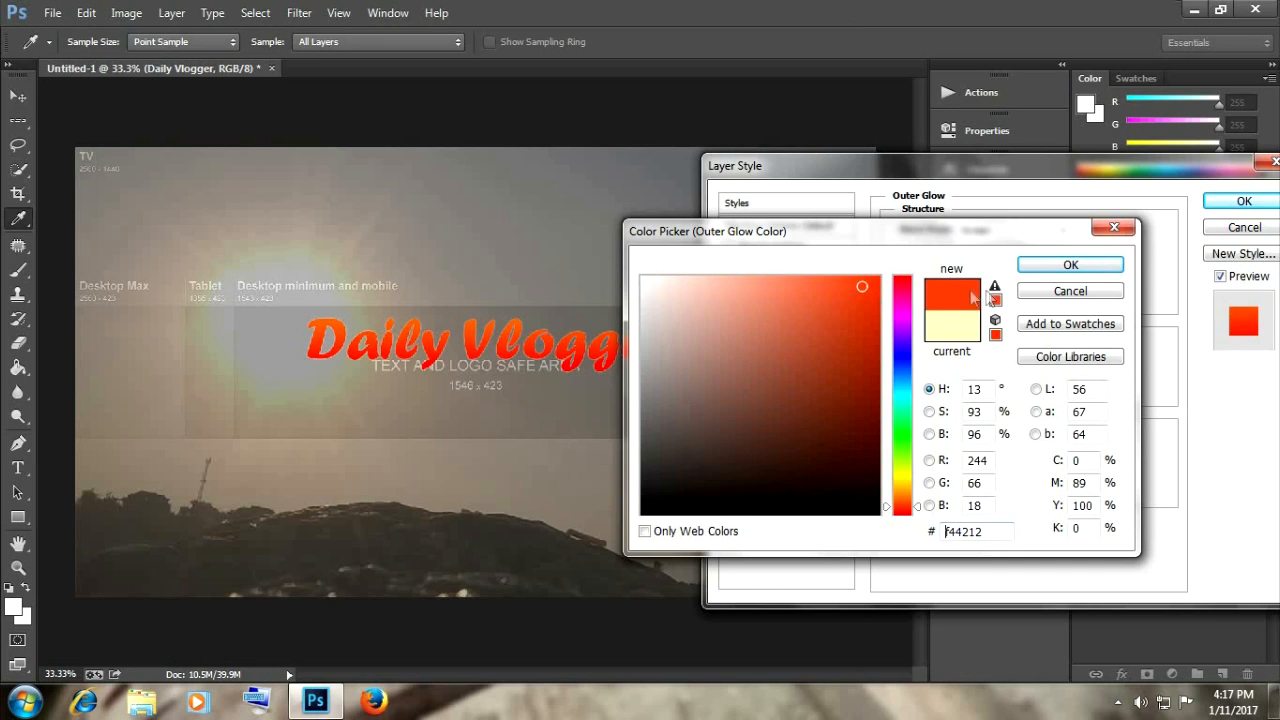
pyautogui.click(1070, 264)
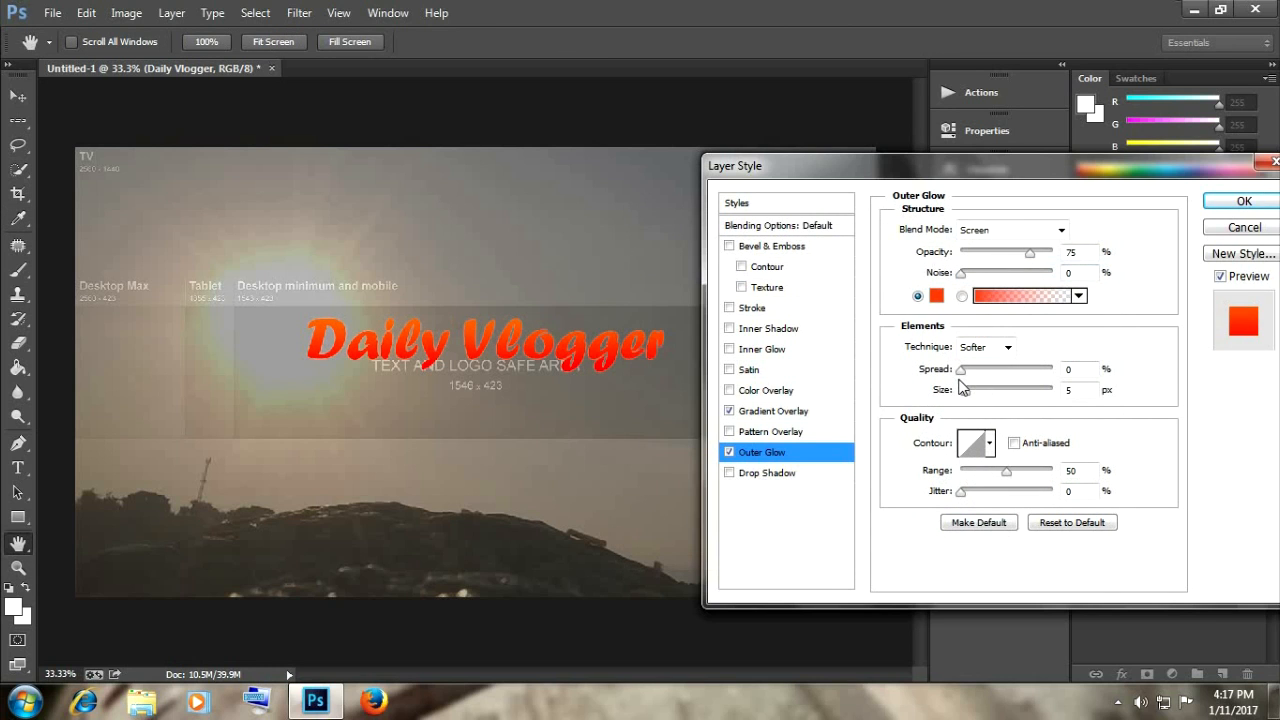
# - Set the outer glow's spread to 14% and size to 21 px, comparing the title with and without the glow
pyautogui.moveTo(965, 371); pyautogui.dragTo(977, 399)
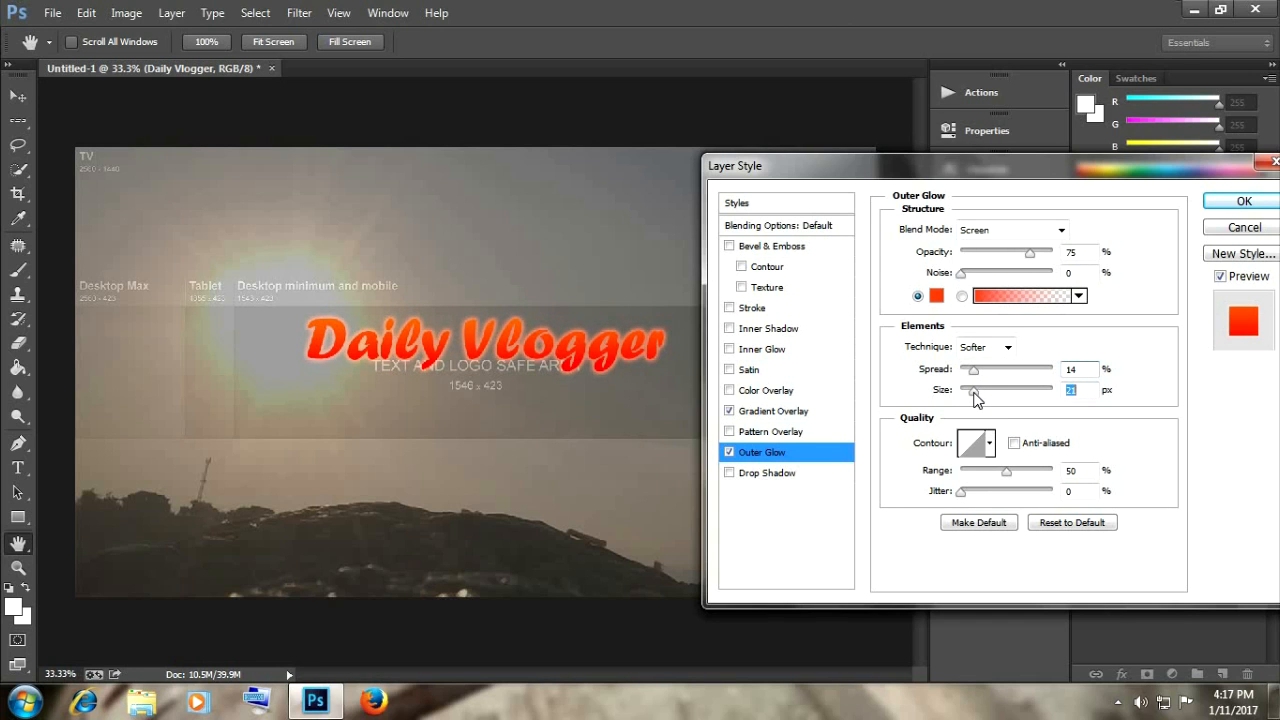
pyautogui.click(729, 453)
pyautogui.click(729, 453)
pyautogui.click(729, 453)
pyautogui.click(729, 453)
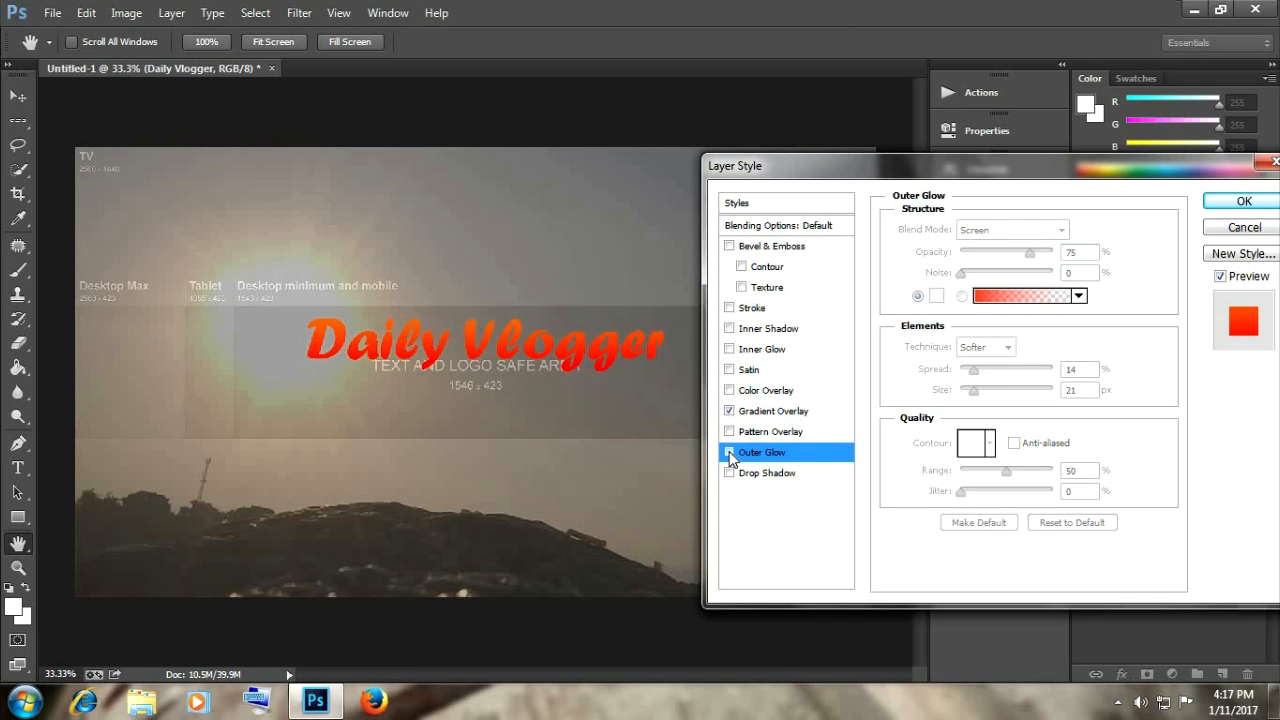
pyautogui.click(729, 453)
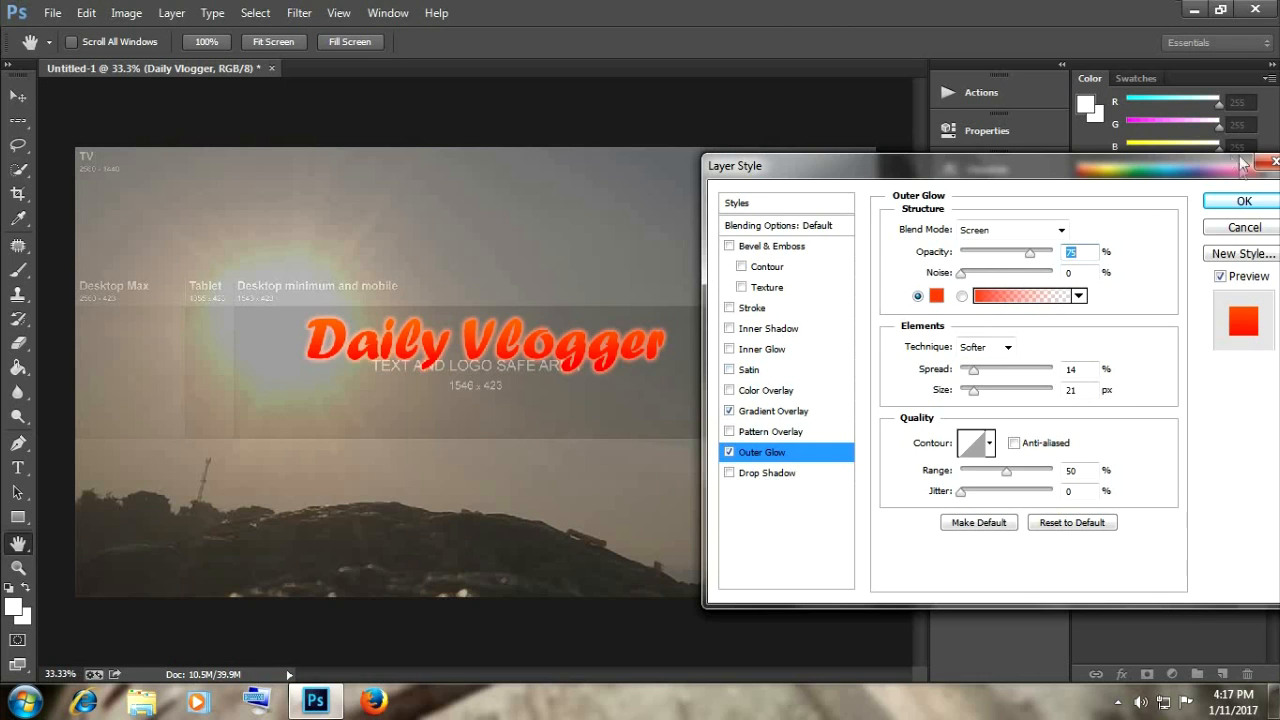
# - Add a Drop Shadow to the title with 24 px distance and 18 px size, compare it on and off, and apply the layer styles
pyautogui.click(756, 475)
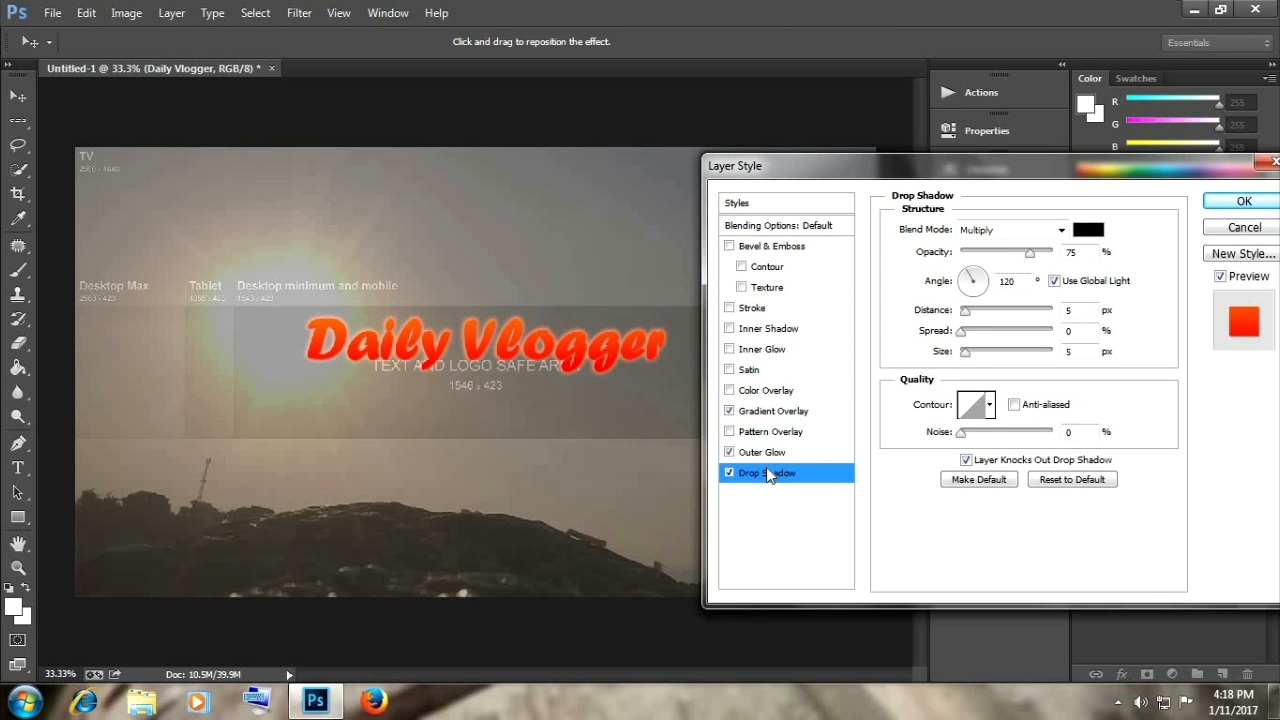
pyautogui.click(729, 473)
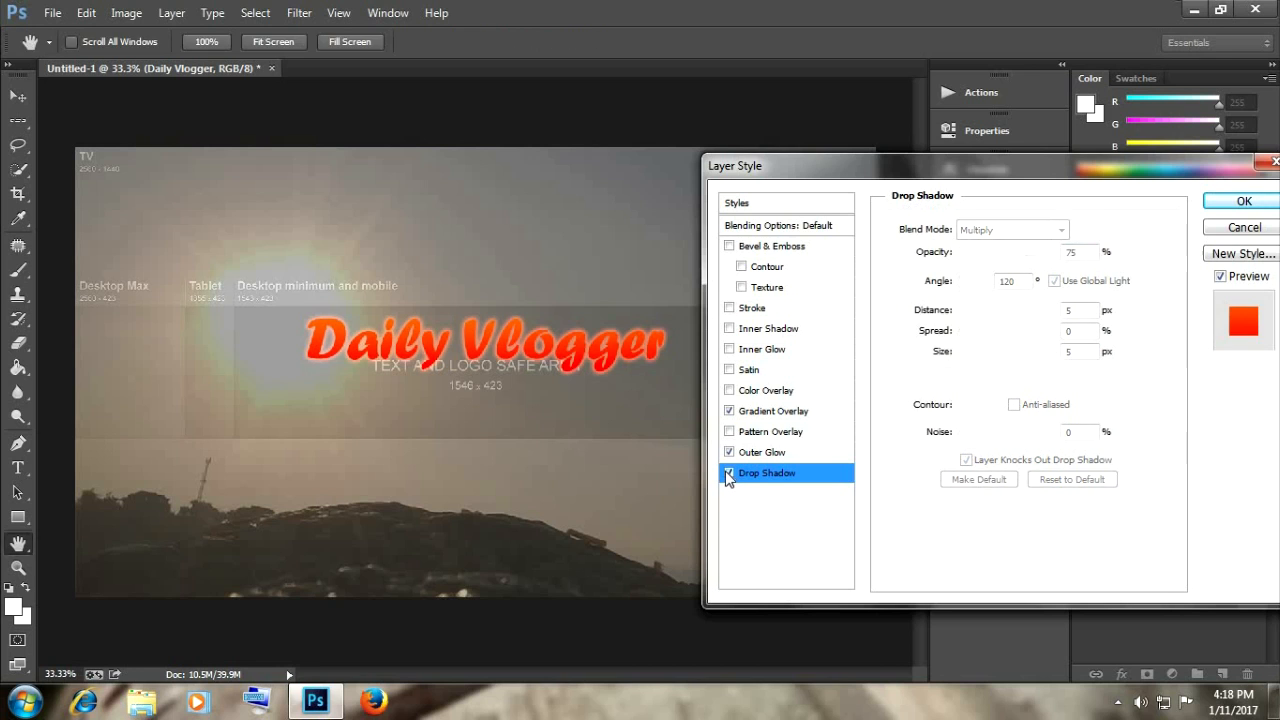
pyautogui.click(729, 473)
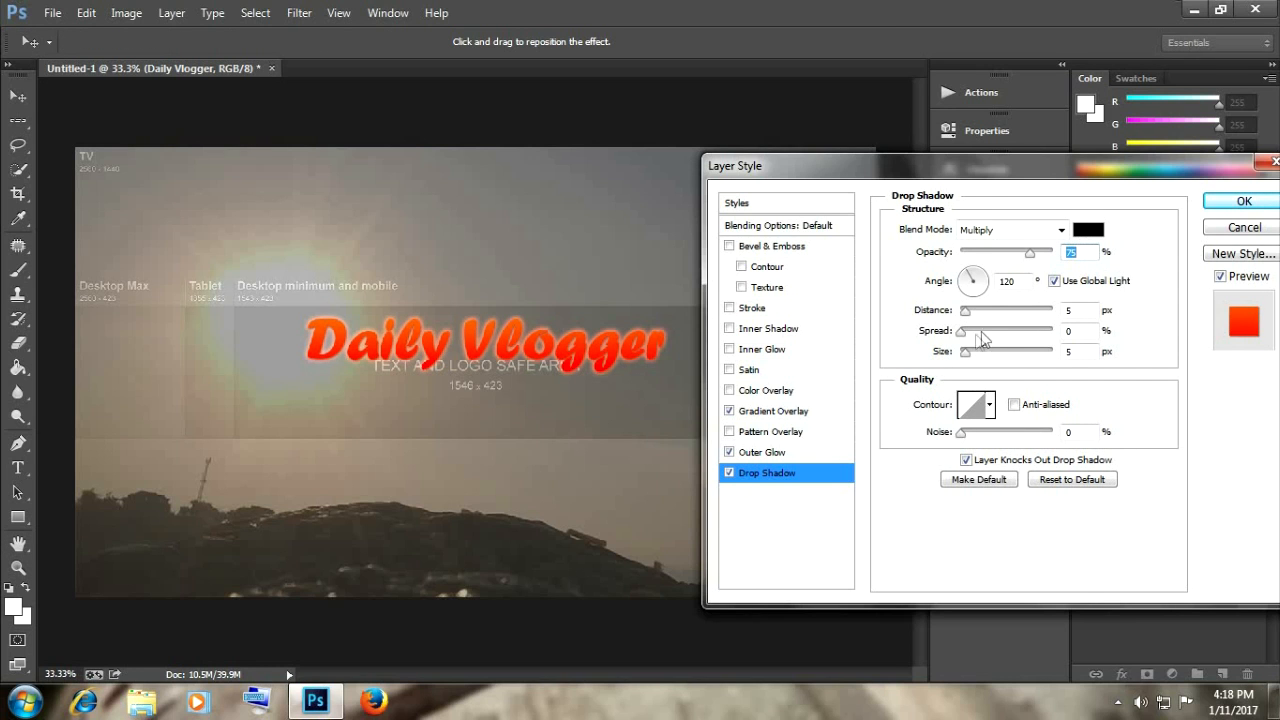
pyautogui.moveTo(968, 360); pyautogui.dragTo(976, 362)
pyautogui.moveTo(968, 313)
pyautogui.mouseDown()
pyautogui.moveTo(1041, 318)
pyautogui.moveTo(1022, 330)
pyautogui.moveTo(983, 318)
pyautogui.mouseUp()
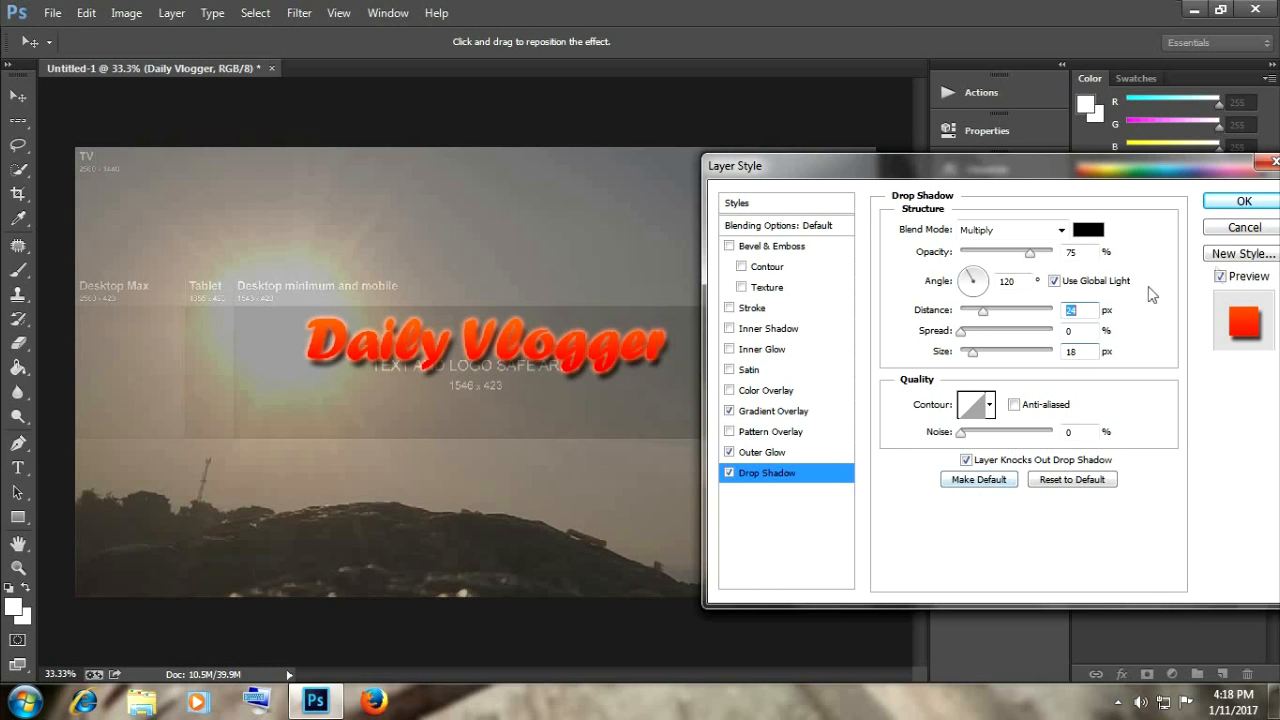
pyautogui.click(729, 473)
pyautogui.click(729, 473)
pyautogui.click(729, 473)
pyautogui.click(729, 473)
pyautogui.click(729, 473)
pyautogui.click(729, 473)
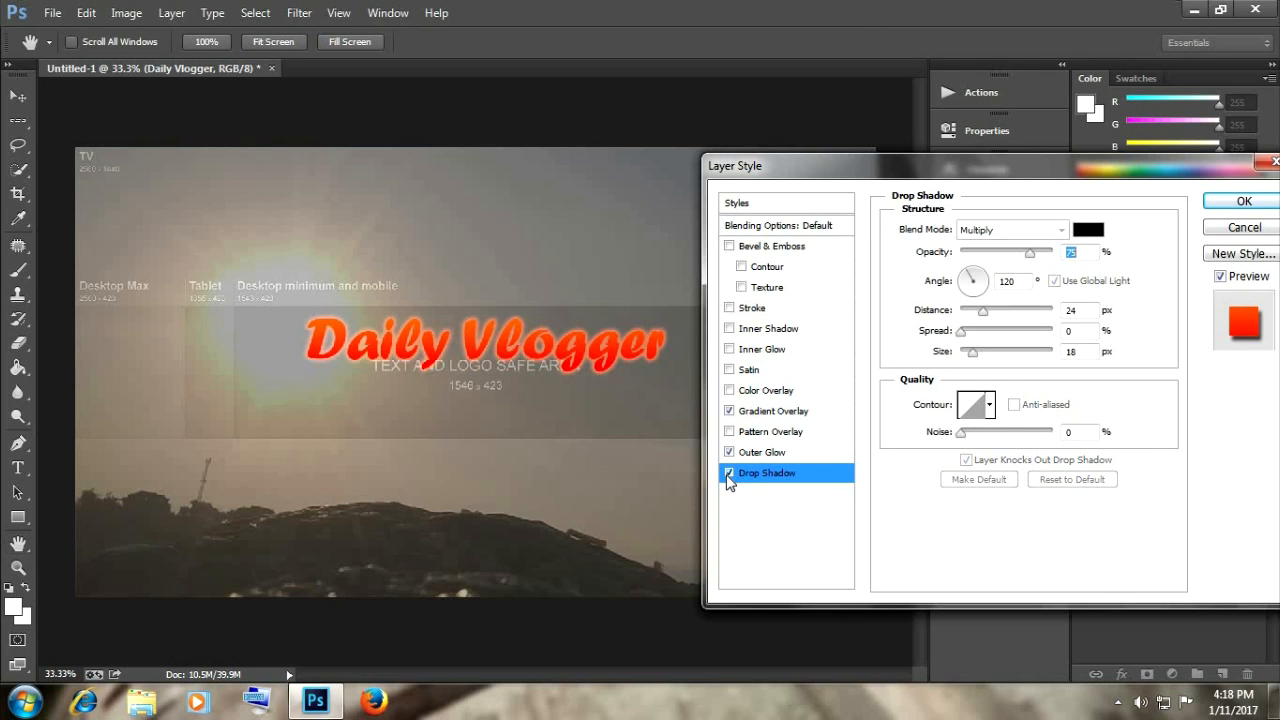
pyautogui.click(729, 473)
pyautogui.click(1240, 203)
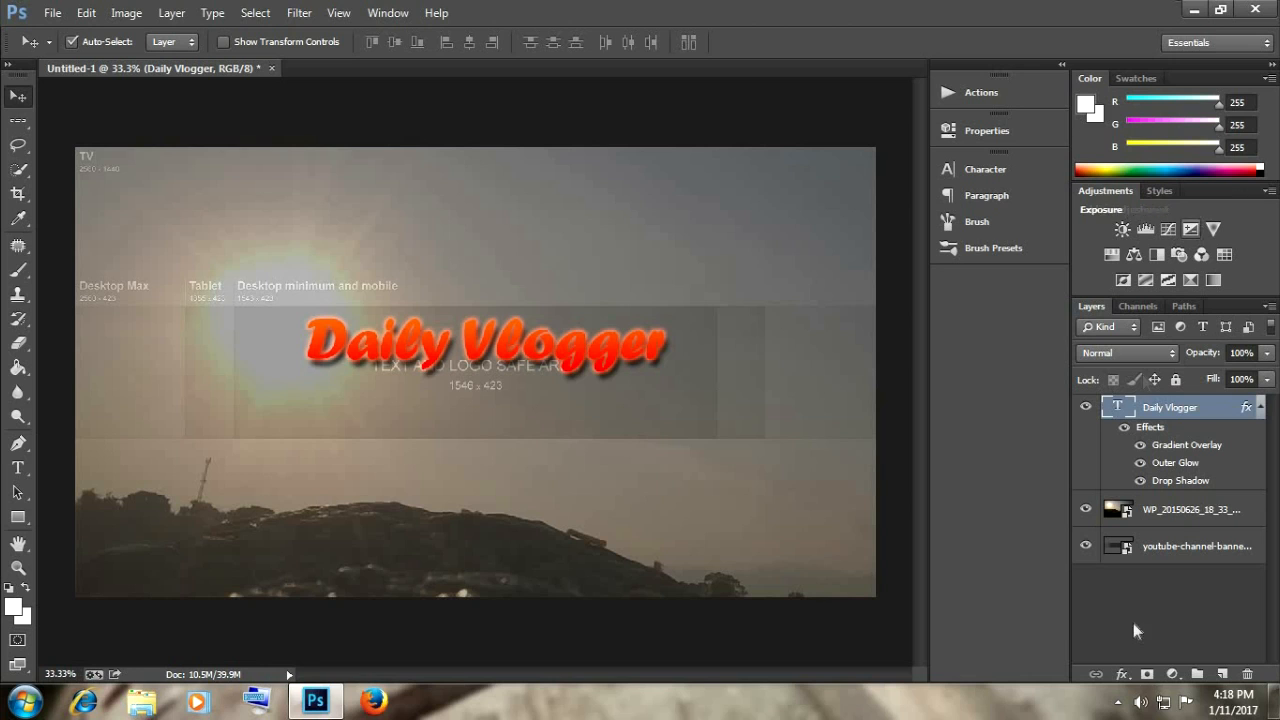
# - Restore the sunset photo layer's opacity to 100% so it hides the template guides
pyautogui.click(1175, 520)
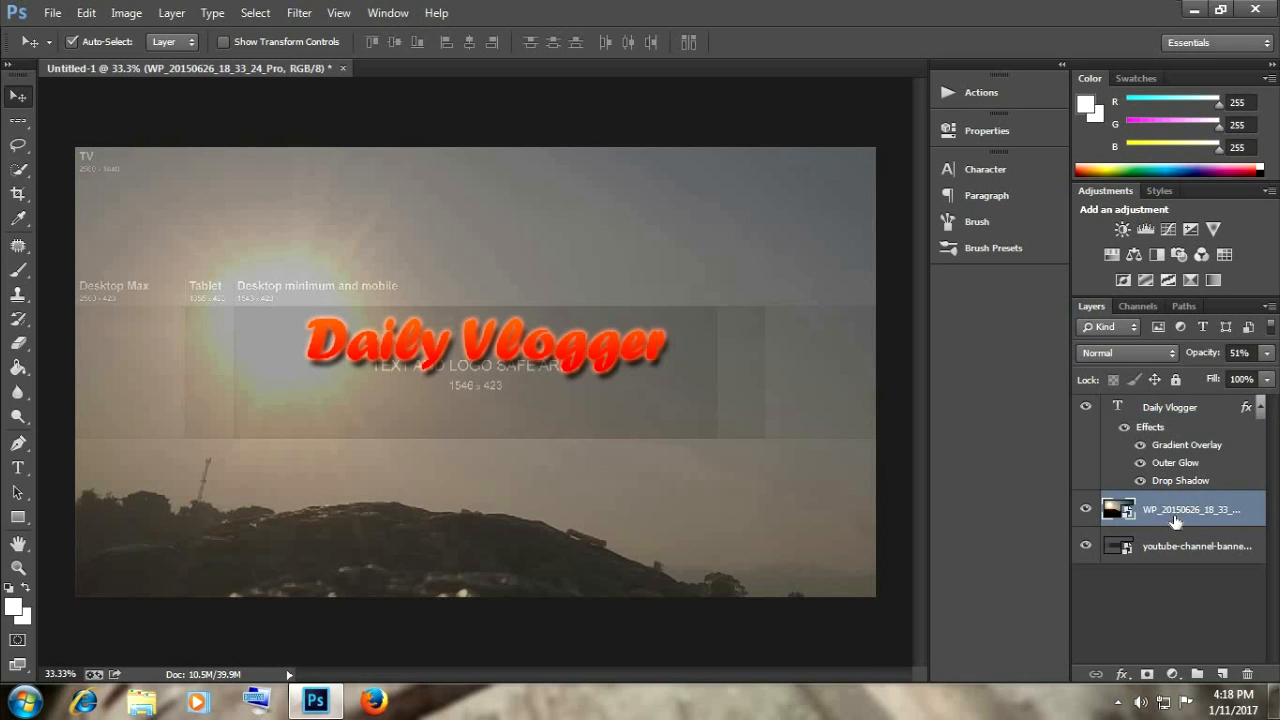
pyautogui.moveTo(1242, 353); pyautogui.dragTo(1129, 361)
pyautogui.write('100')
pyautogui.press('Return')
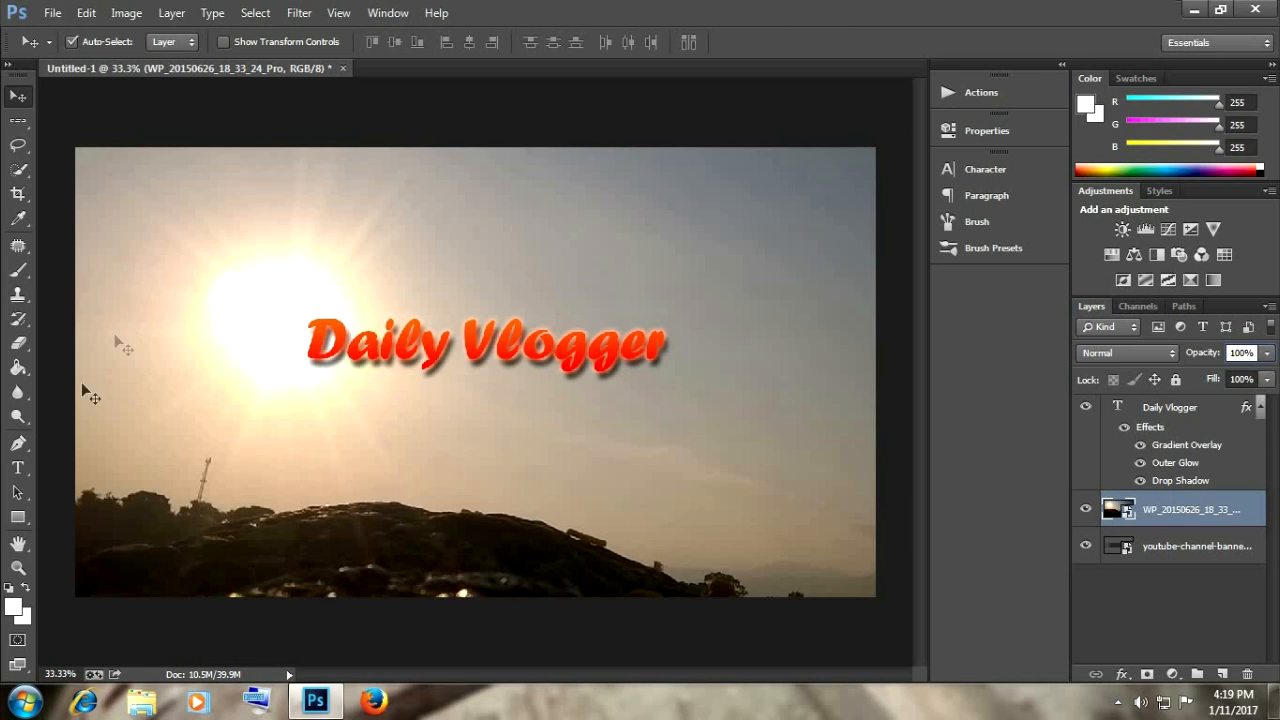
# - Add a text box below the title reading "New Videos Everyday" in Freestyle Script at 101 px
pyautogui.click(20, 474)
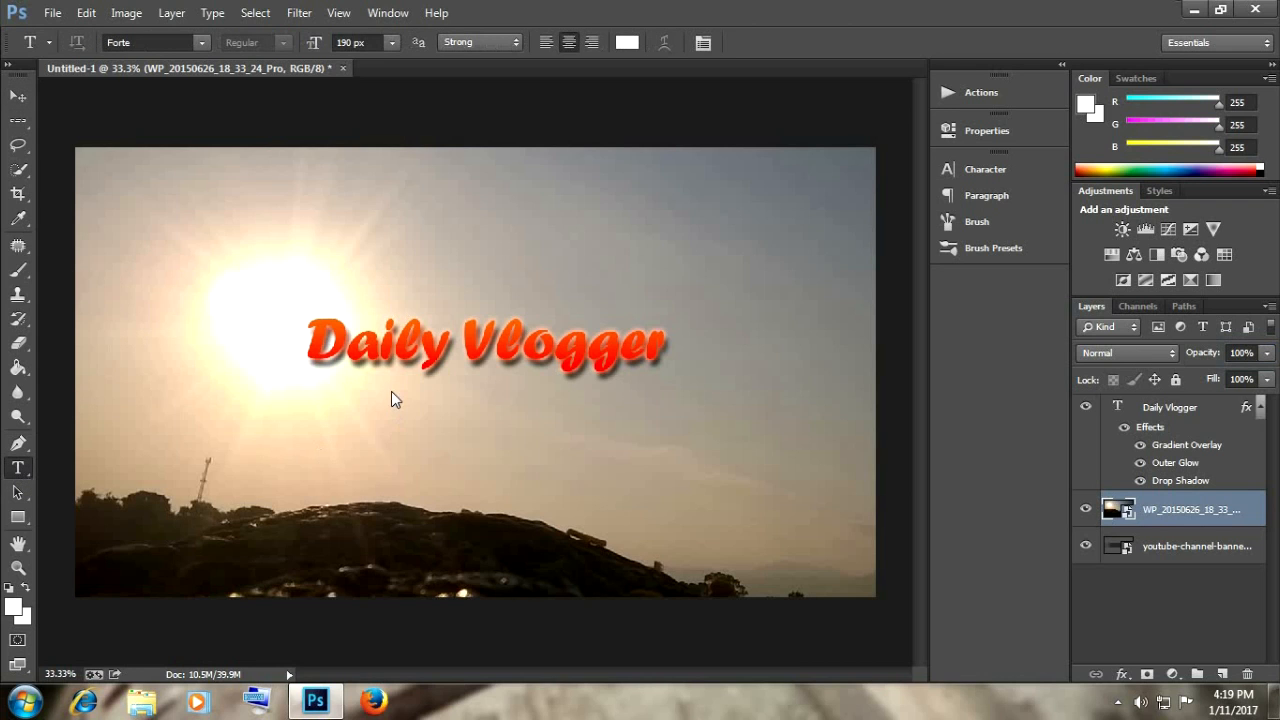
pyautogui.moveTo(366, 386); pyautogui.dragTo(616, 442)
pyautogui.click(343, 42)
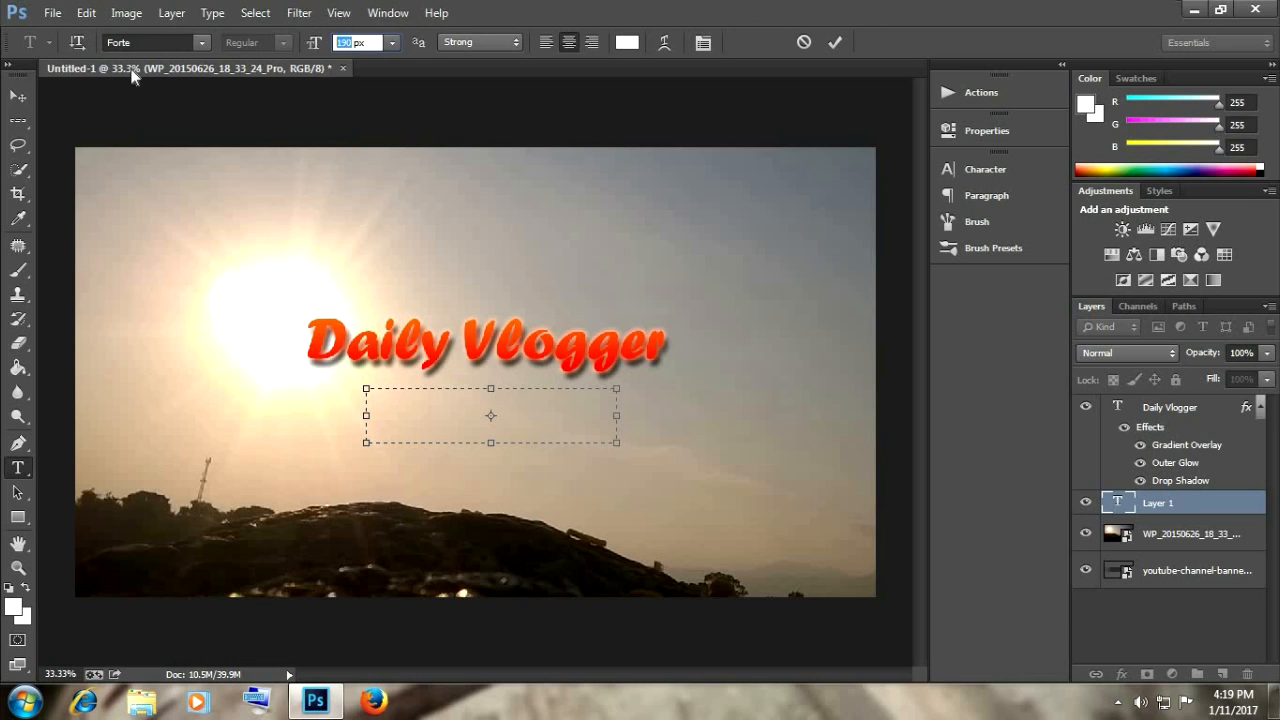
pyautogui.press('Return')
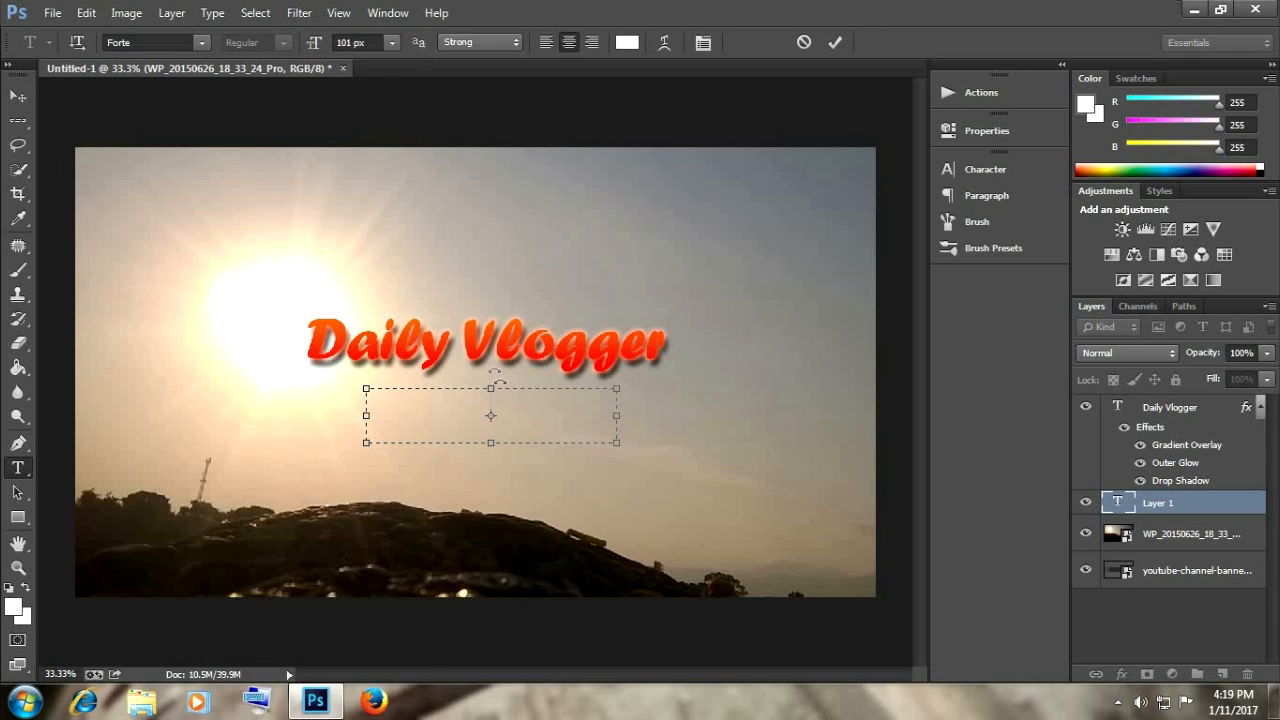
pyautogui.click(202, 42)
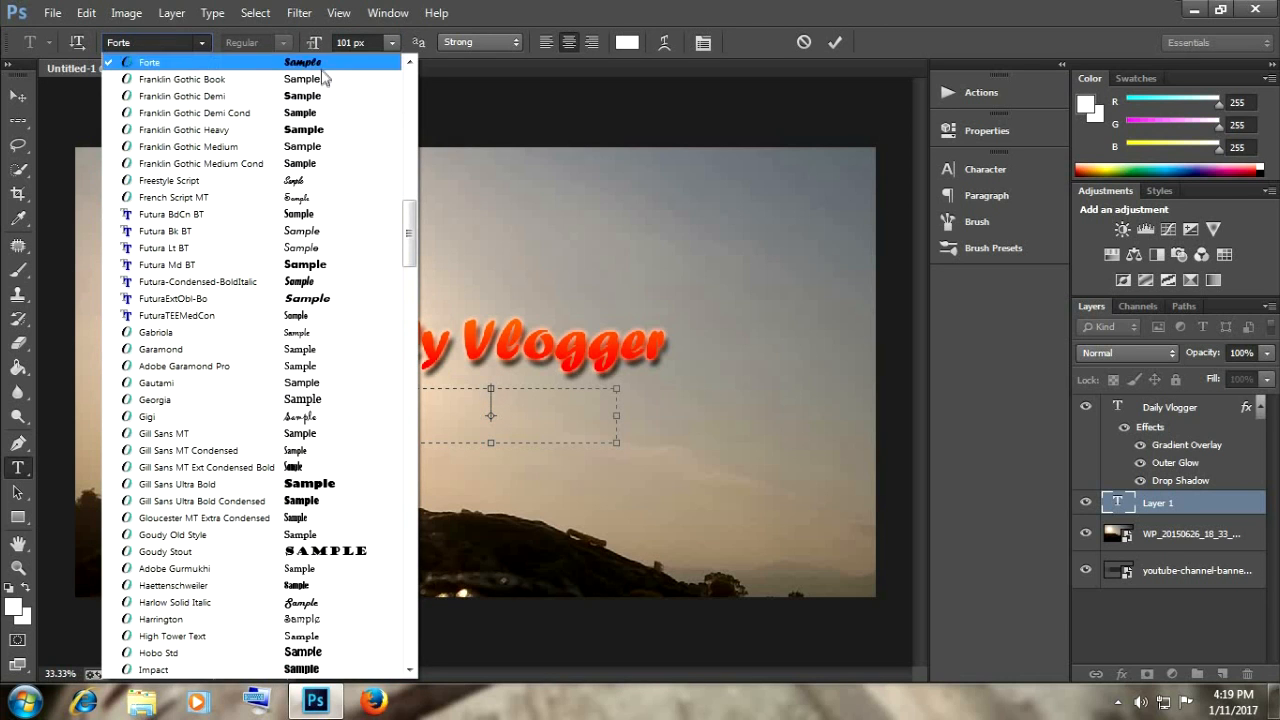
pyautogui.click(300, 180)
pyautogui.write('New')
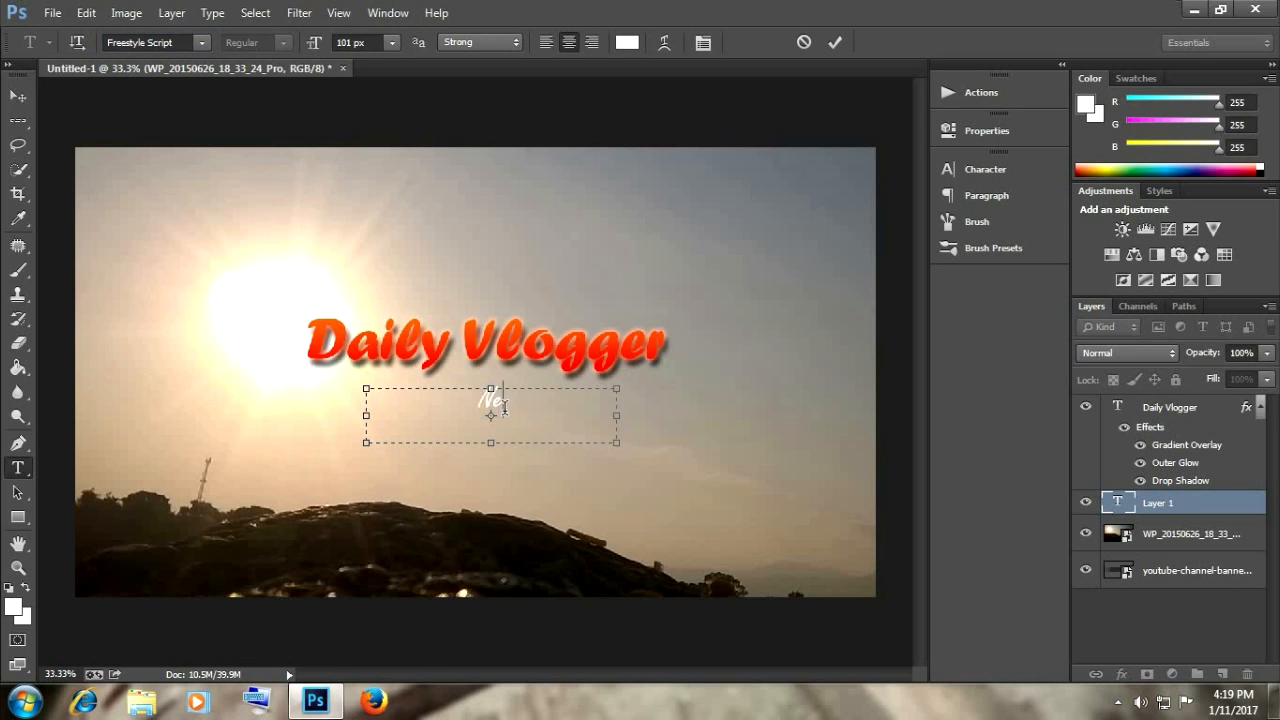
pyautogui.write(' Videos Everyday')
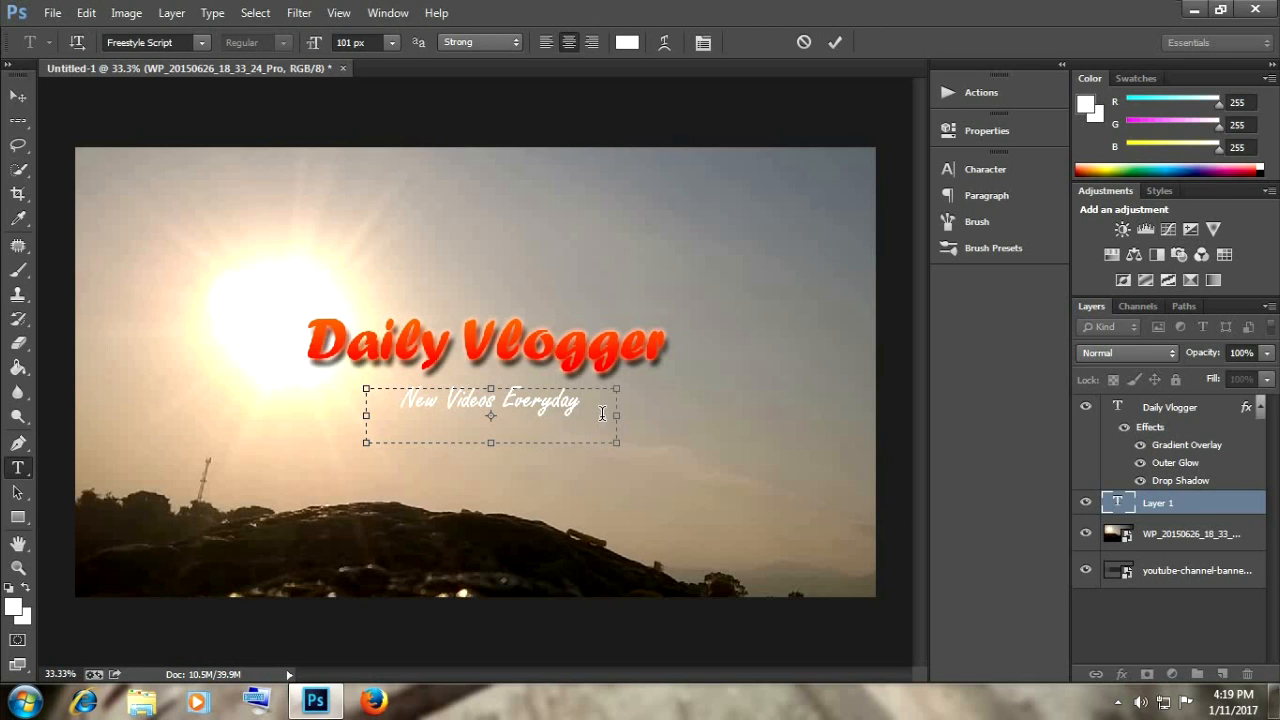
# - Set the font size of the whole "New Videos Everyday" tagline to 121 px and commit the text
pyautogui.hotkey('ctrl', 'a')
pyautogui.click(343, 42)
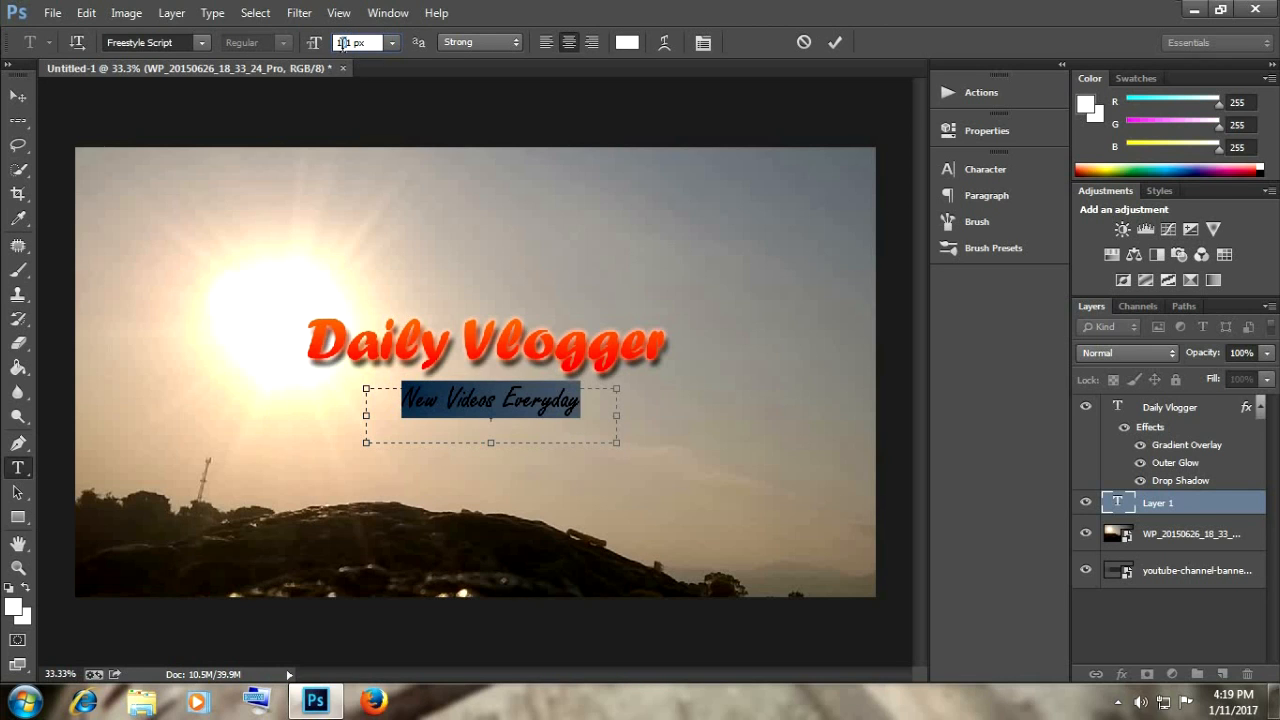
pyautogui.write('2')
pyautogui.click(602, 411)
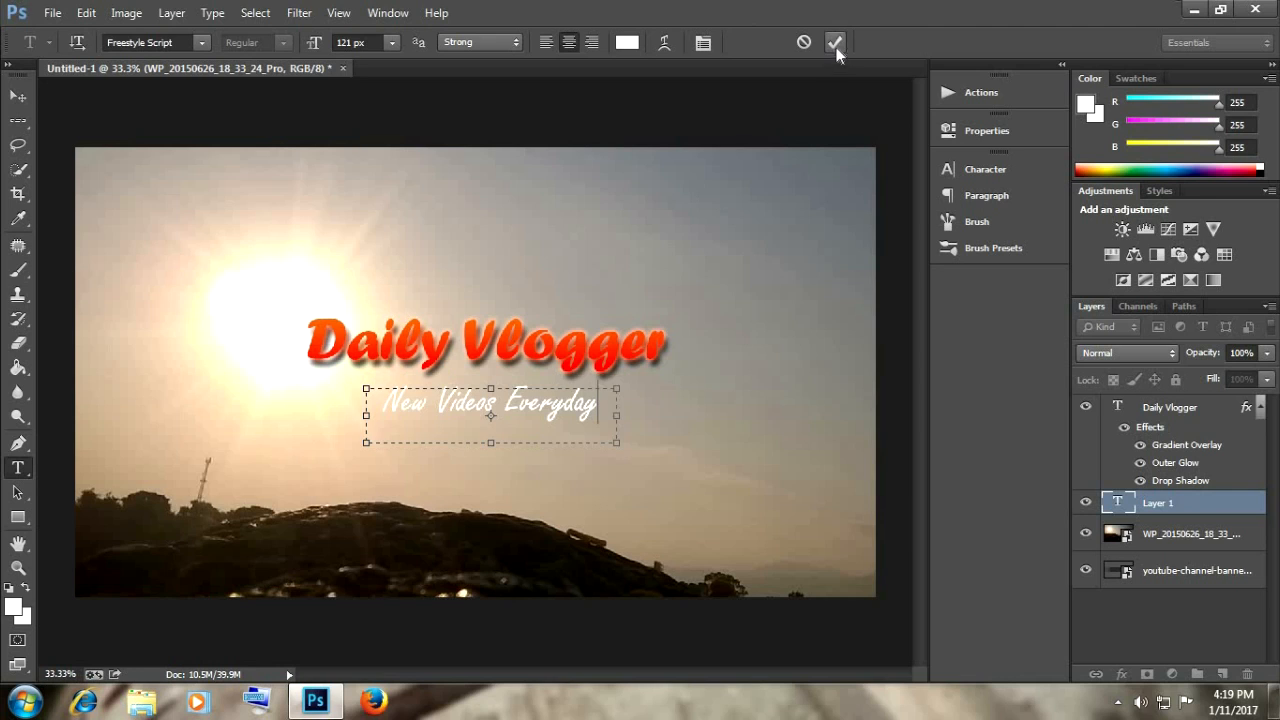
pyautogui.click(835, 43)
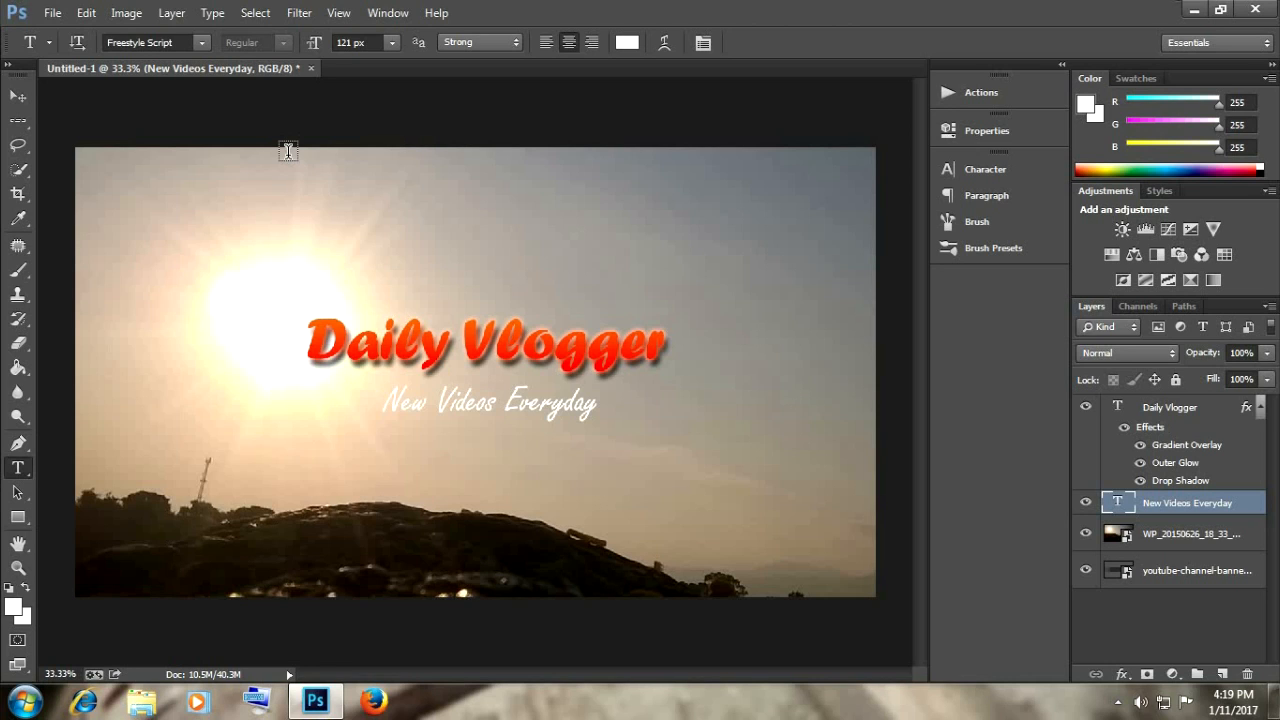
# - Lower the sunset photo layer's opacity to 50% to check the text against the template's safe area
pyautogui.click(1189, 540)
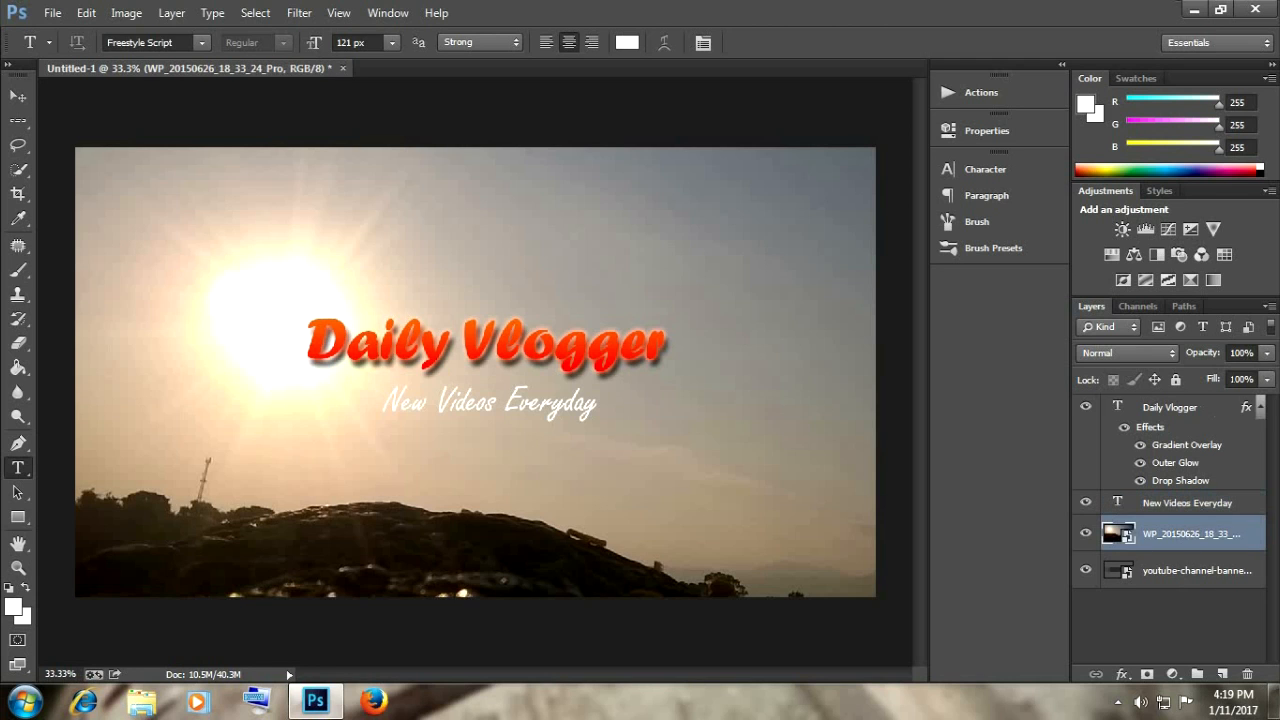
pyautogui.click(1235, 352)
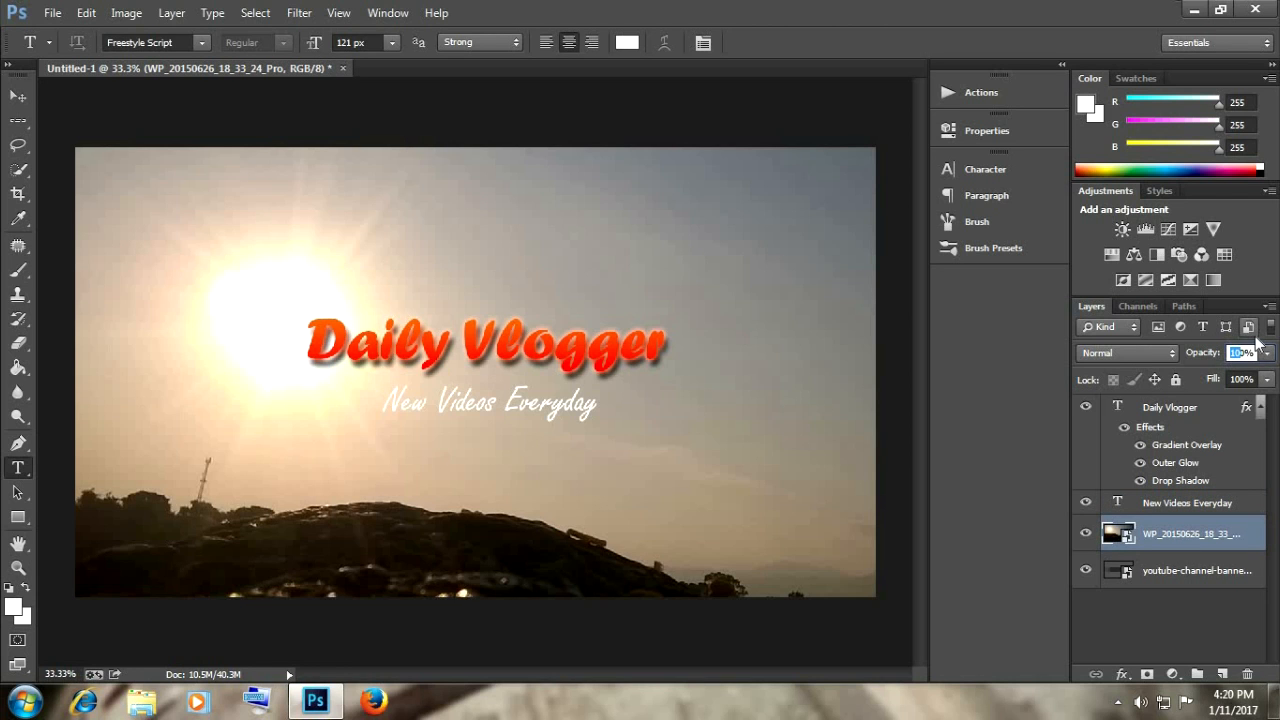
pyautogui.write('5')
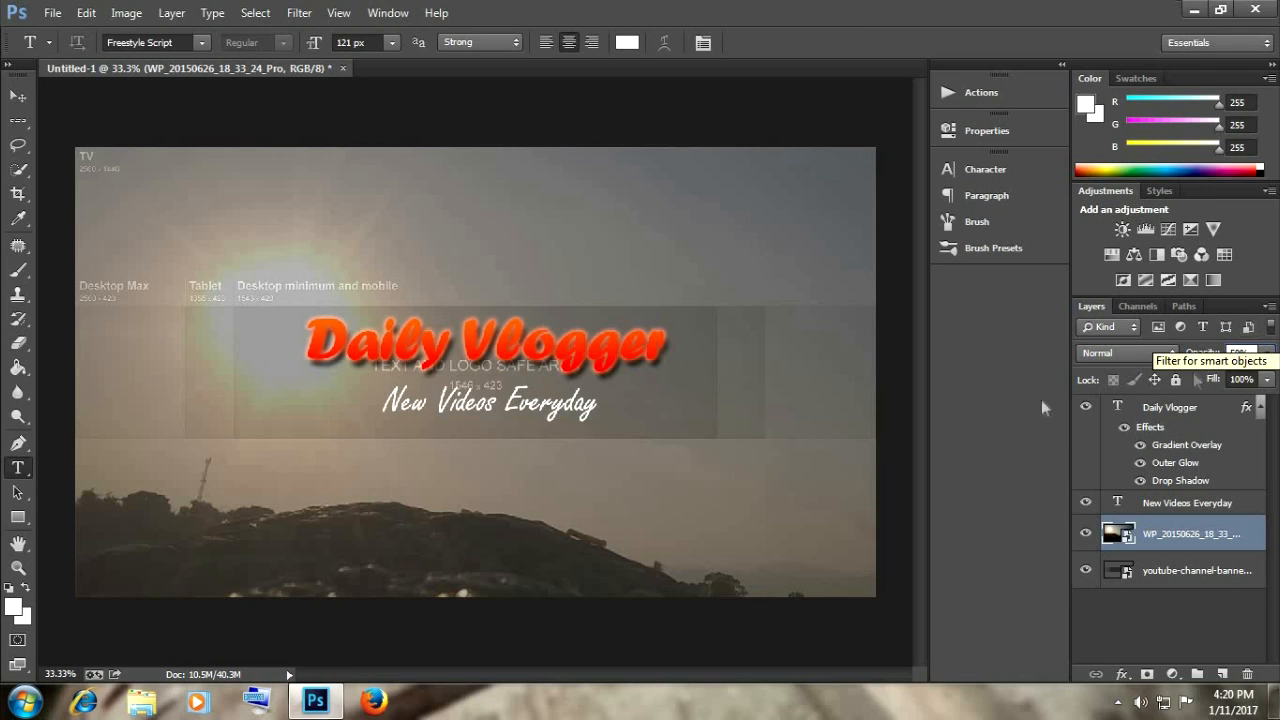
pyautogui.press('Return')
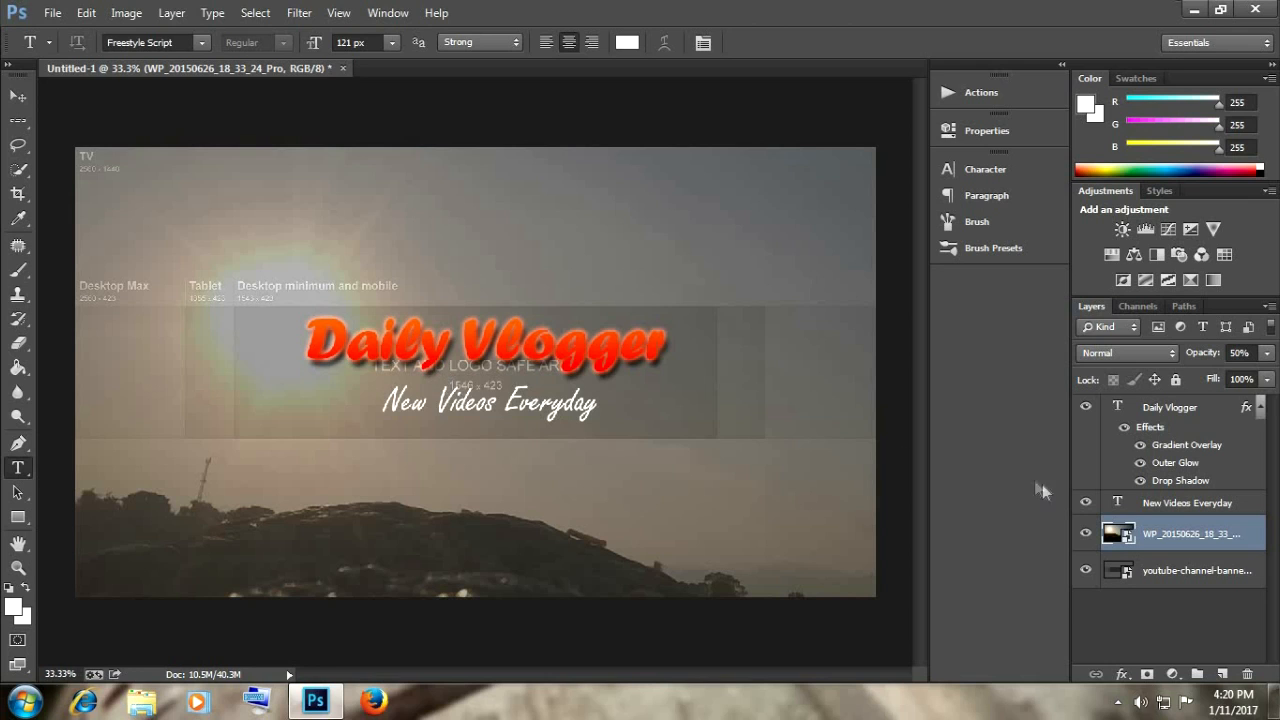
# - Copy the layer style of the "Daily Vlogger" title and paste it onto the "New Videos Everyday" text layer
pyautogui.click(1151, 407)
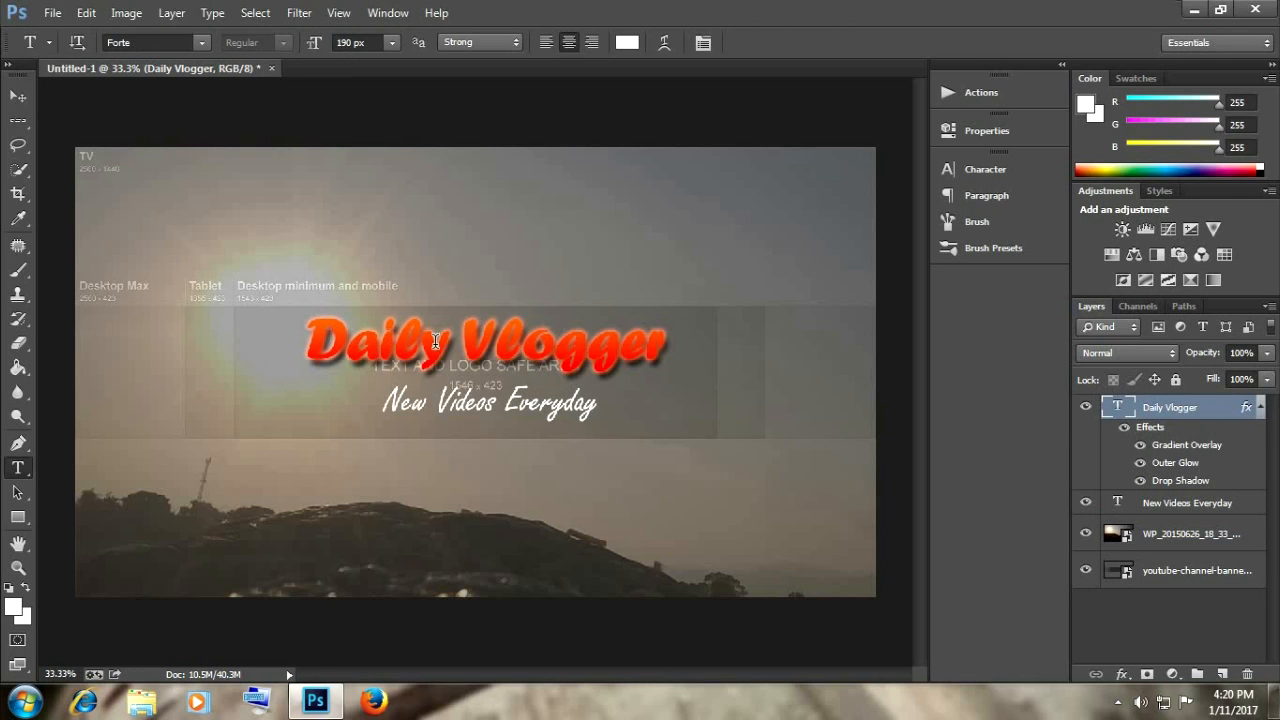
pyautogui.rightClick(1167, 413)
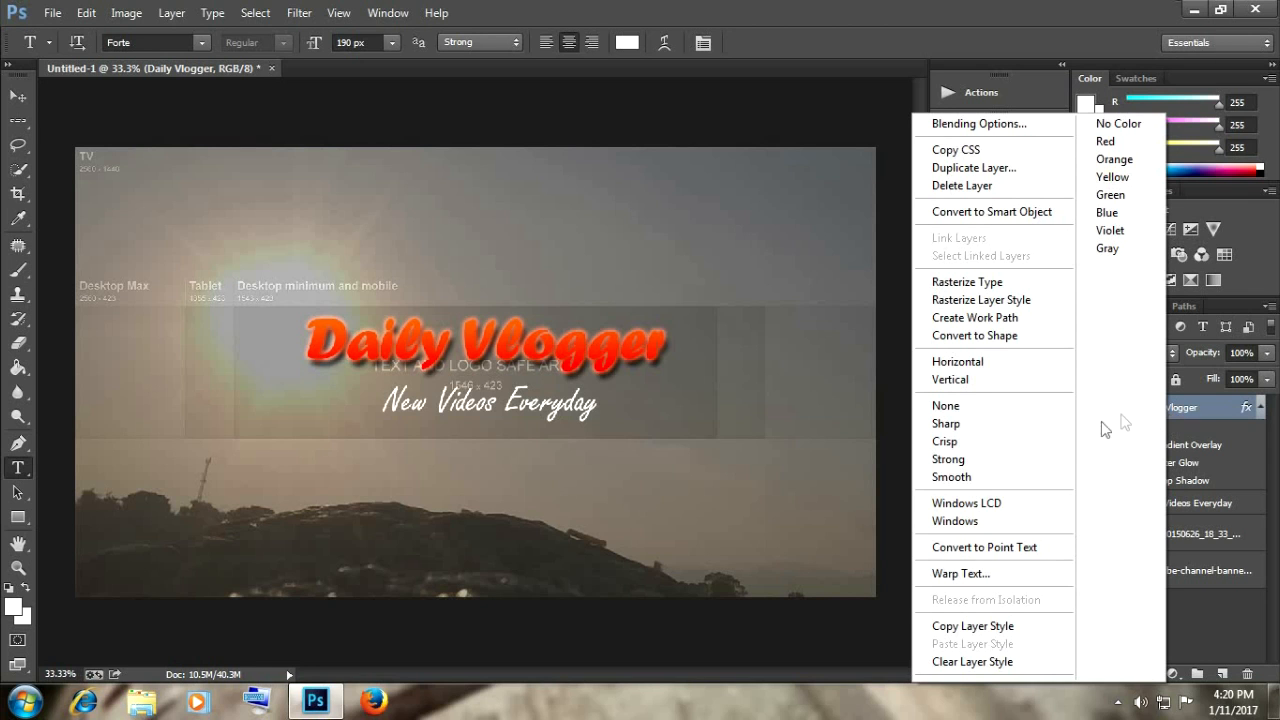
pyautogui.click(1024, 626)
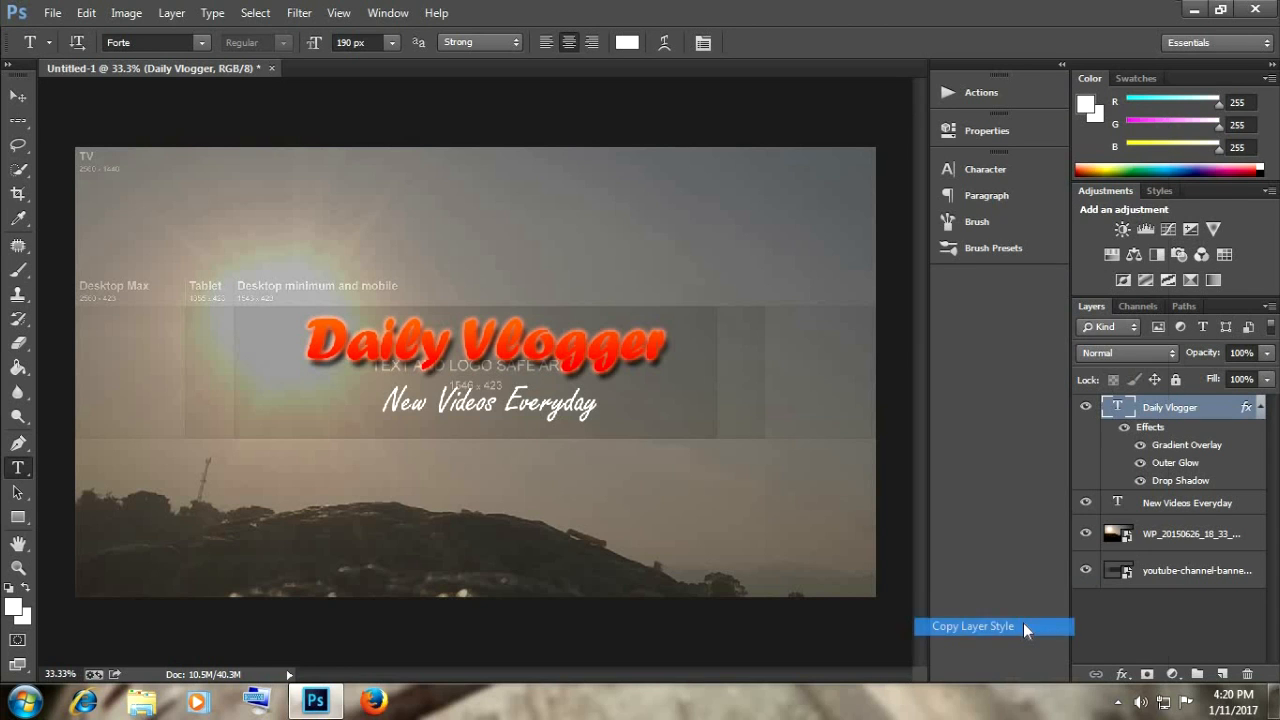
pyautogui.click(1170, 505)
pyautogui.rightClick(1170, 502)
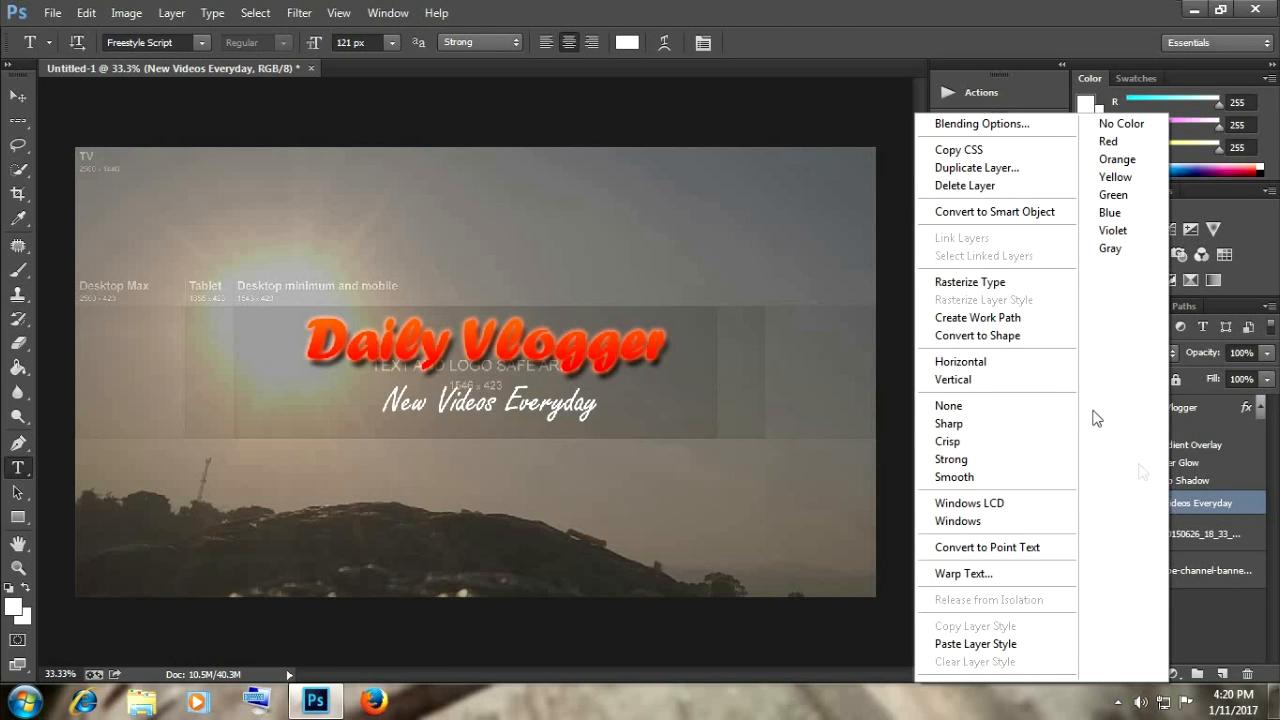
pyautogui.click(980, 645)
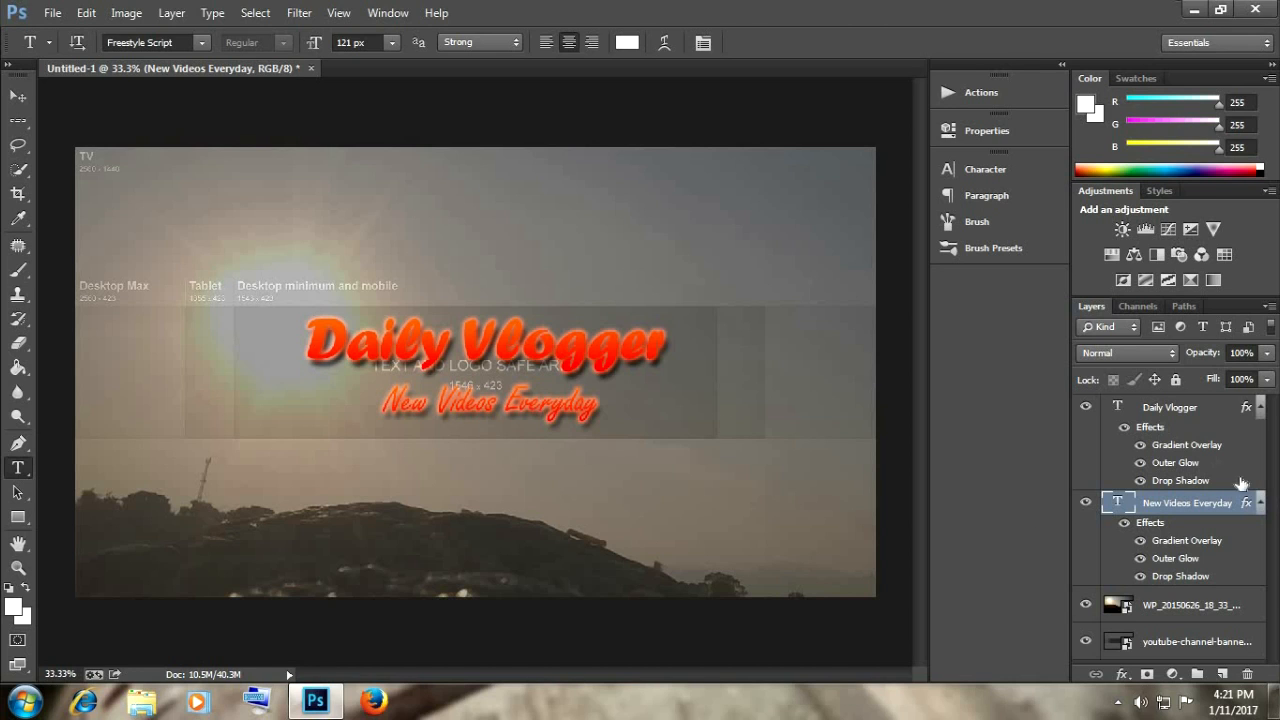
# - Restore the sunset photo layer's opacity to 100%
pyautogui.click(1172, 610)
pyautogui.click(1267, 352)
pyautogui.moveTo(1226, 377); pyautogui.dragTo(1272, 386)
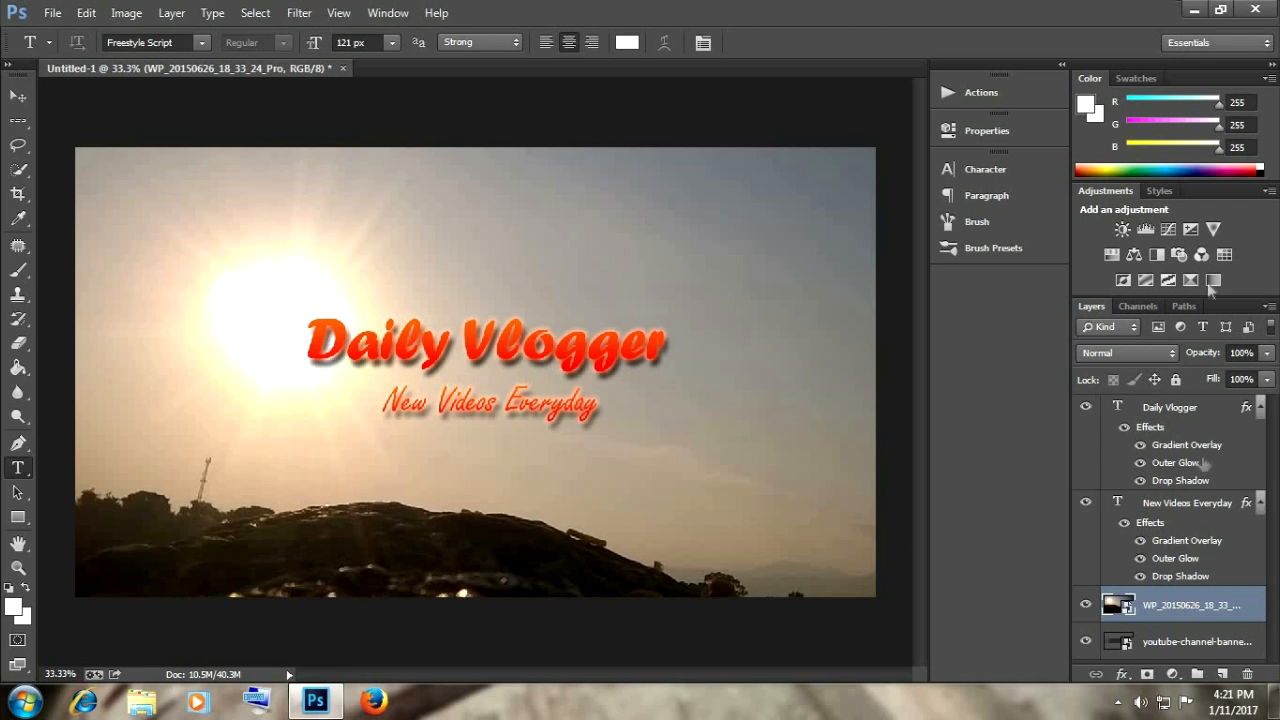
# - Try a Black & White adjustment layer above the sunset photo and delete it
pyautogui.click(1156, 254)
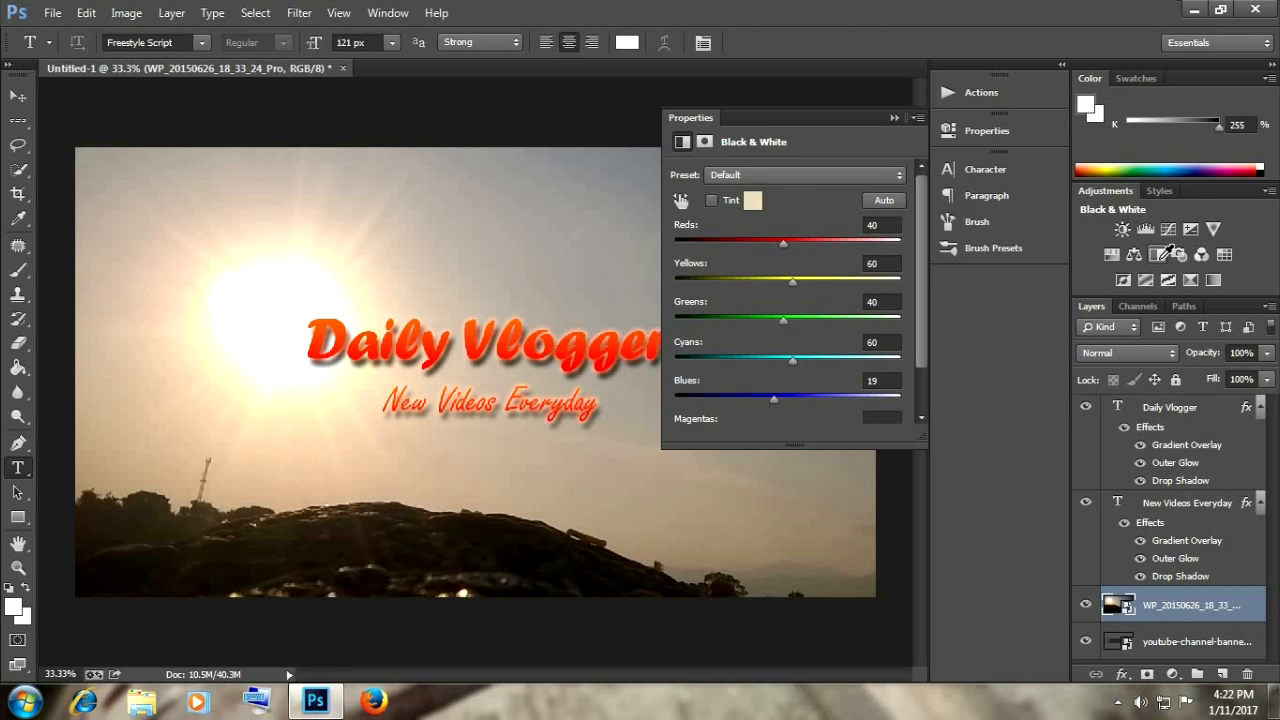
pyautogui.click(894, 118)
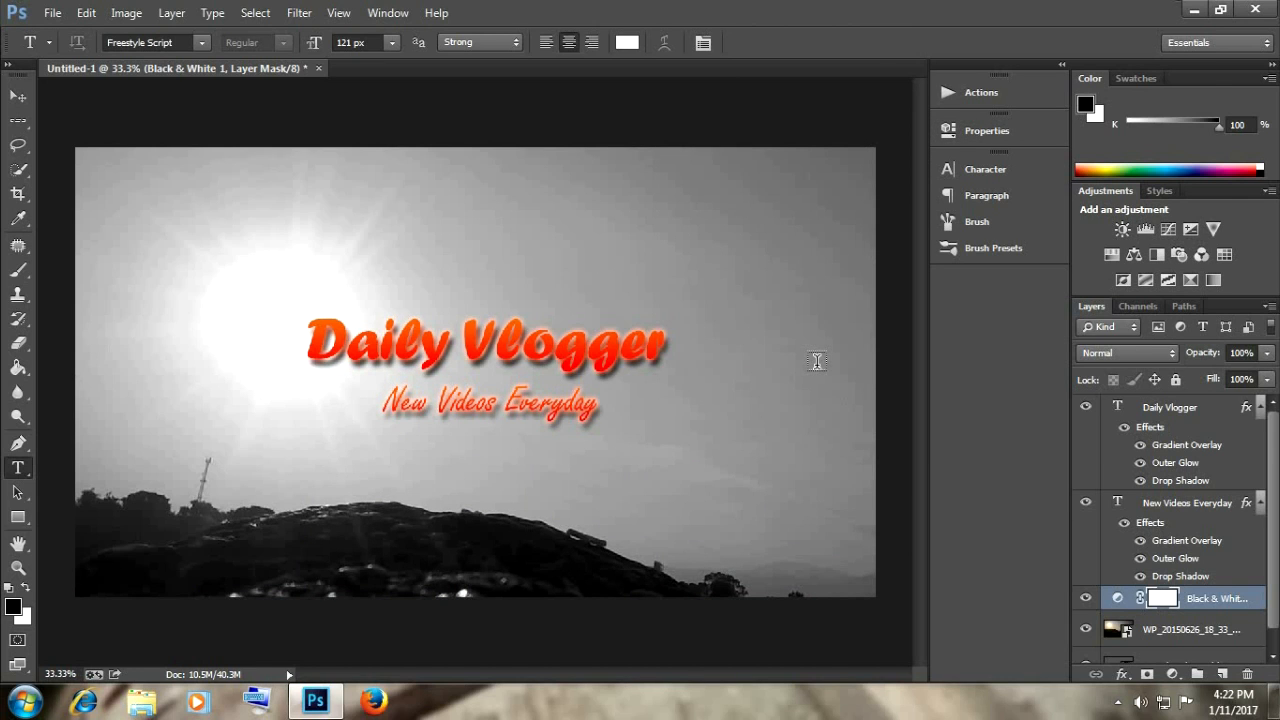
pyautogui.press('Delete')
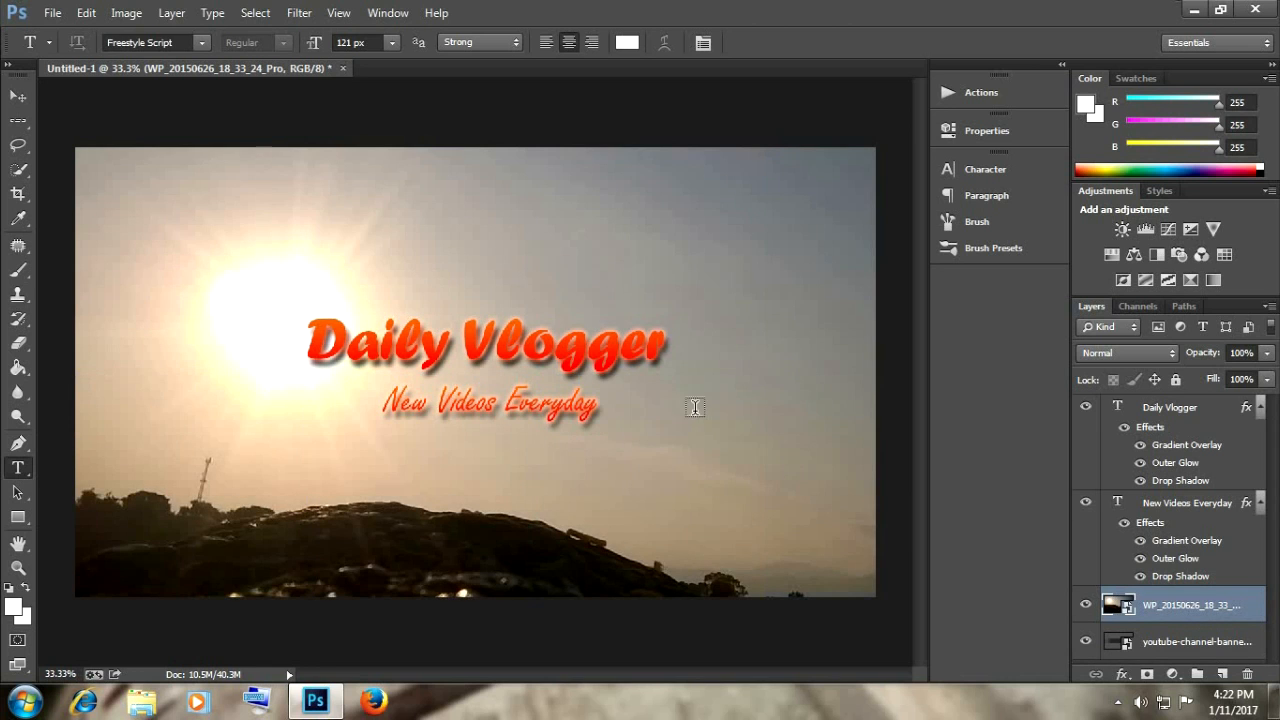
# - Save the banner to the Desktop as a JPEG named "Youtube Banner" with Maximum quality 11 and the Progressive format
pyautogui.click(52, 12)
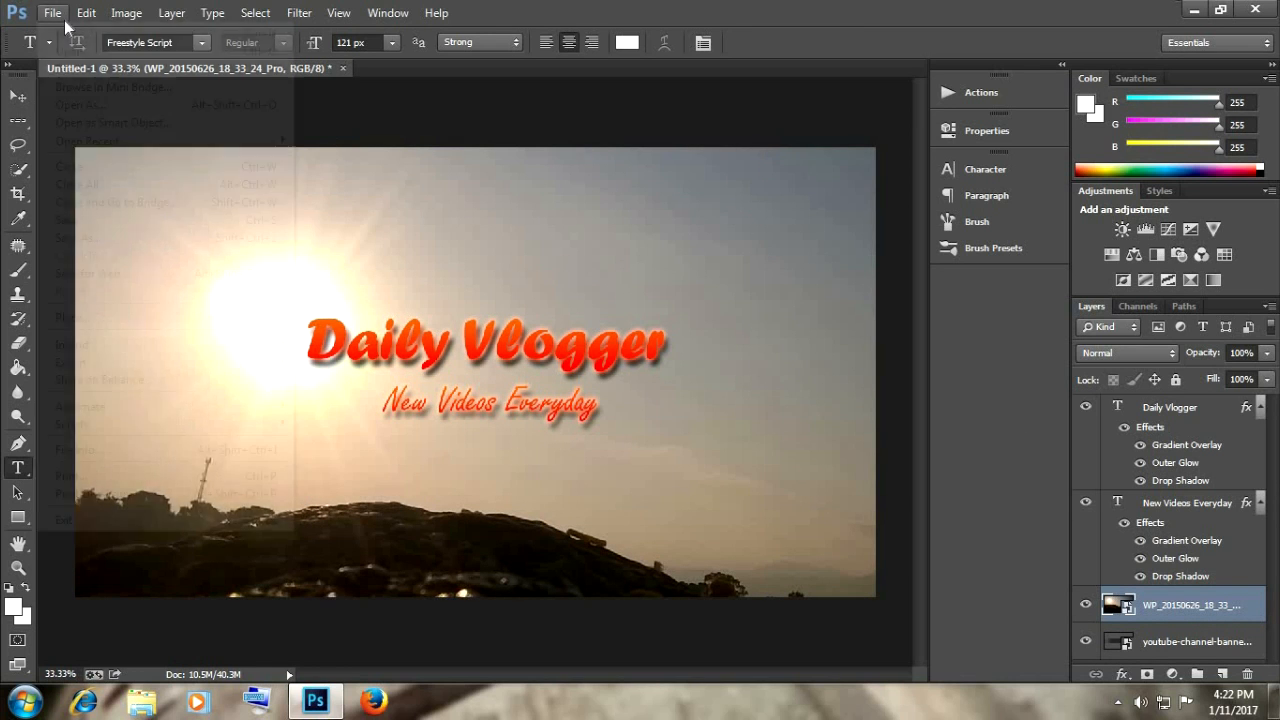
pyautogui.click(78, 238)
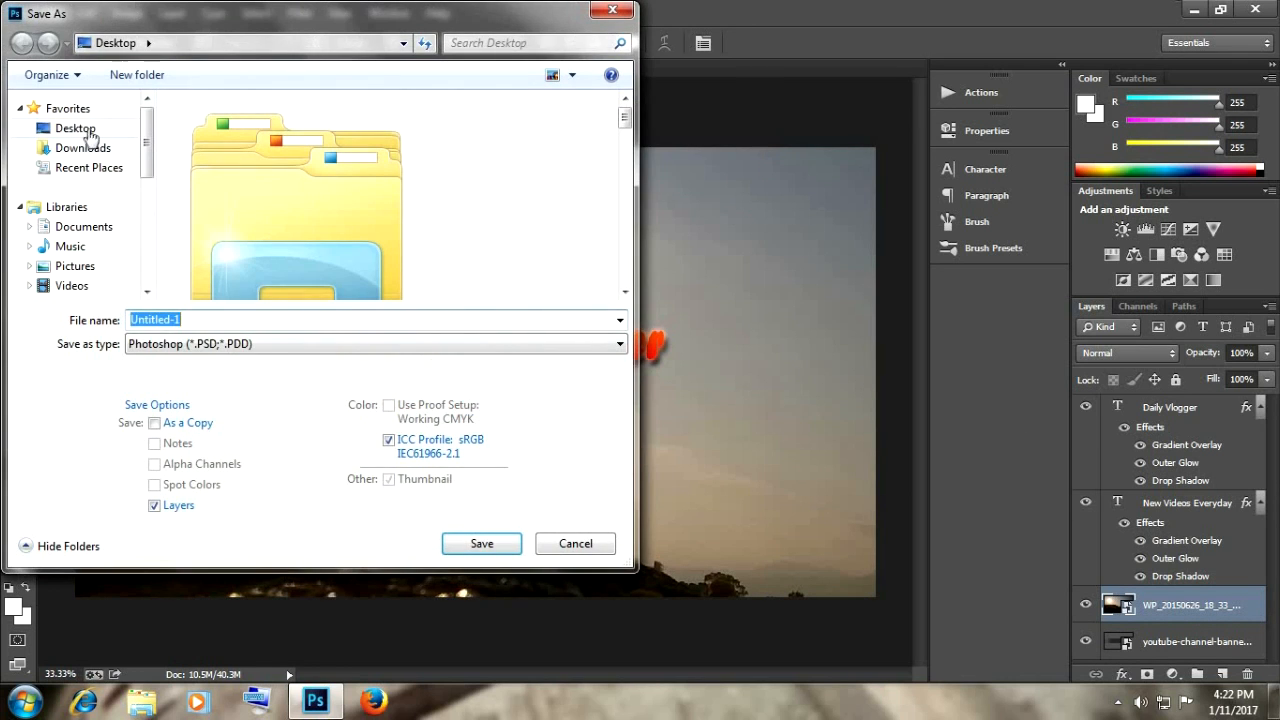
pyautogui.write('Youtube Banner')
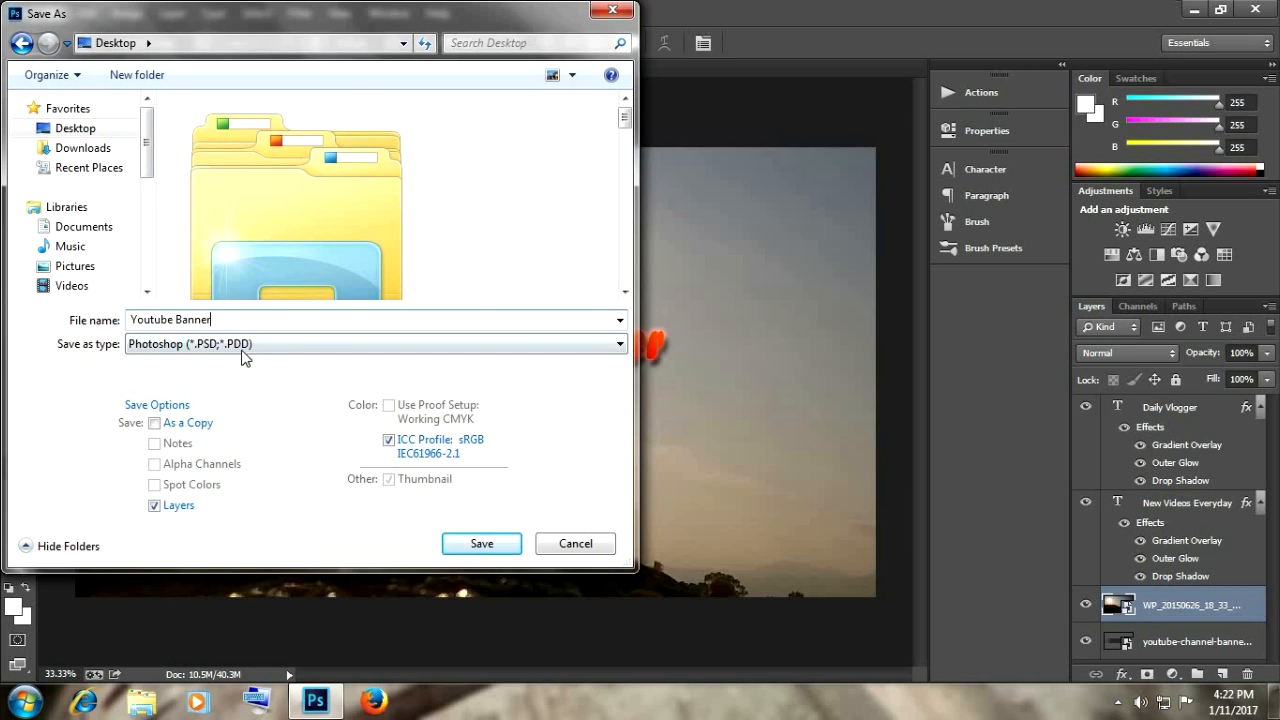
pyautogui.click(241, 349)
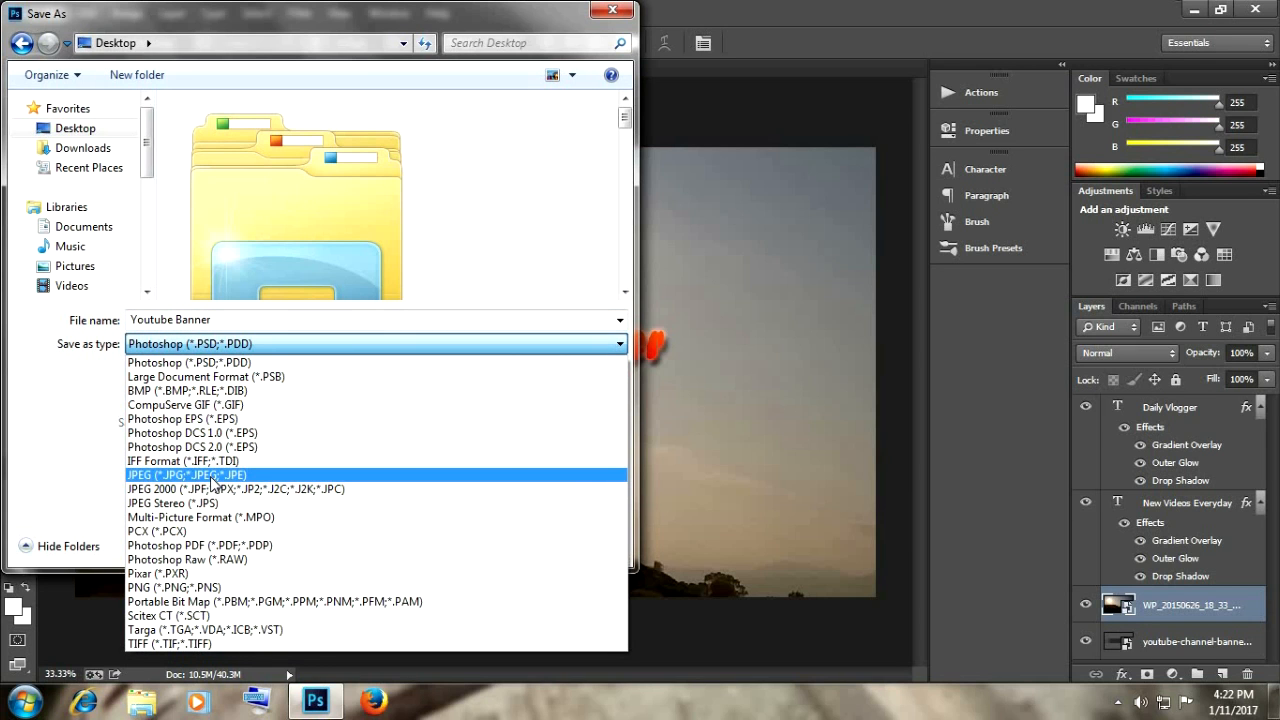
pyautogui.click(213, 476)
pyautogui.click(458, 541)
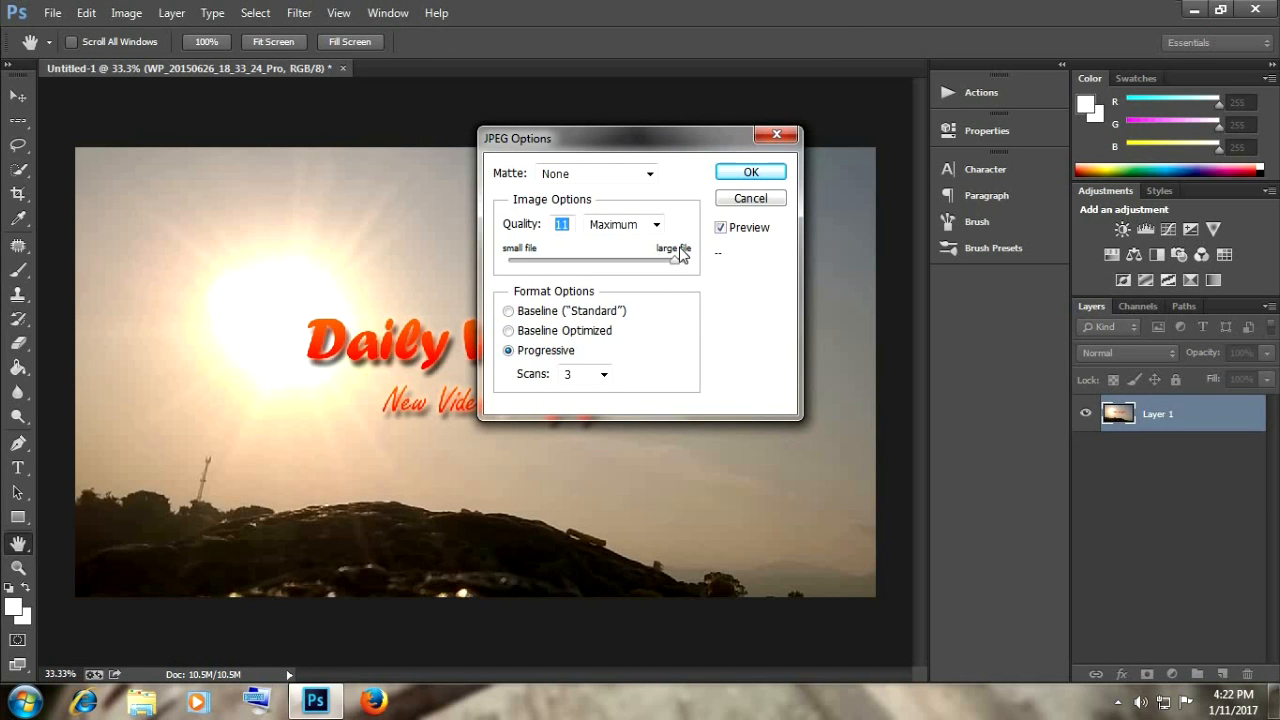
pyautogui.click(750, 172)
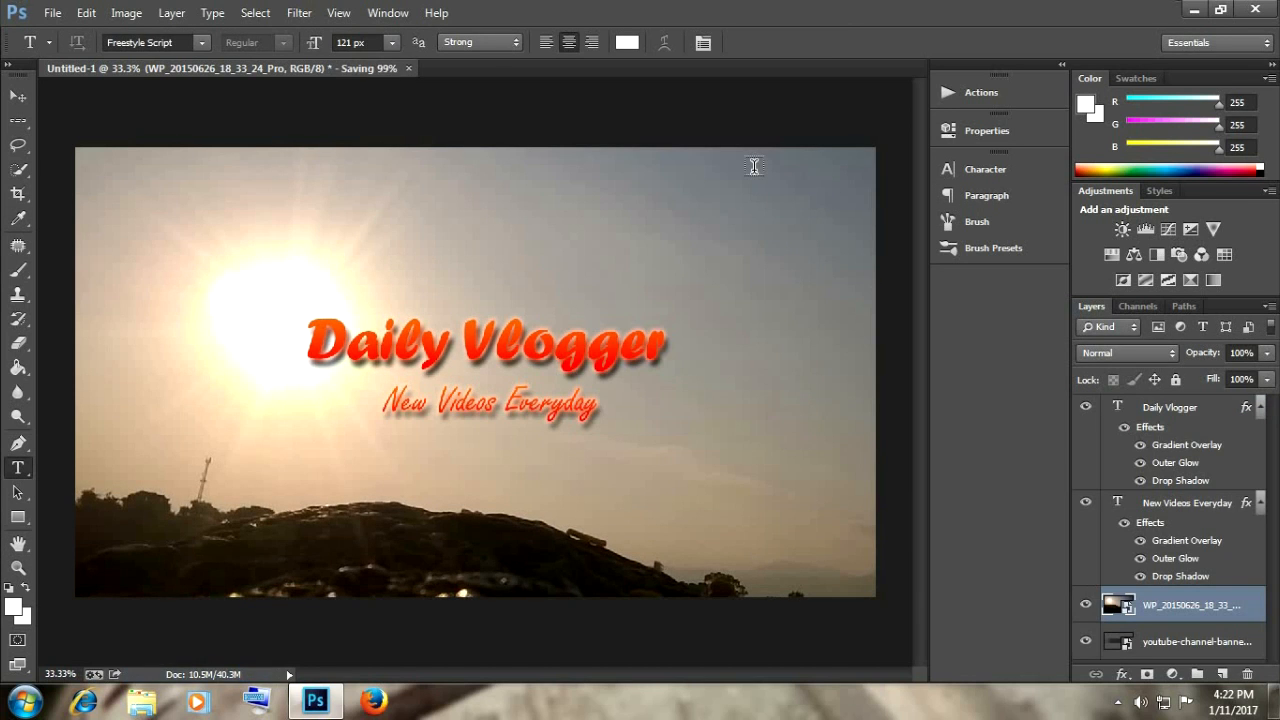
# - Open the saved "Youtube Banner" image from the desktop in Windows Photo Viewer and examine the text effects up close
pyautogui.click(1194, 9)
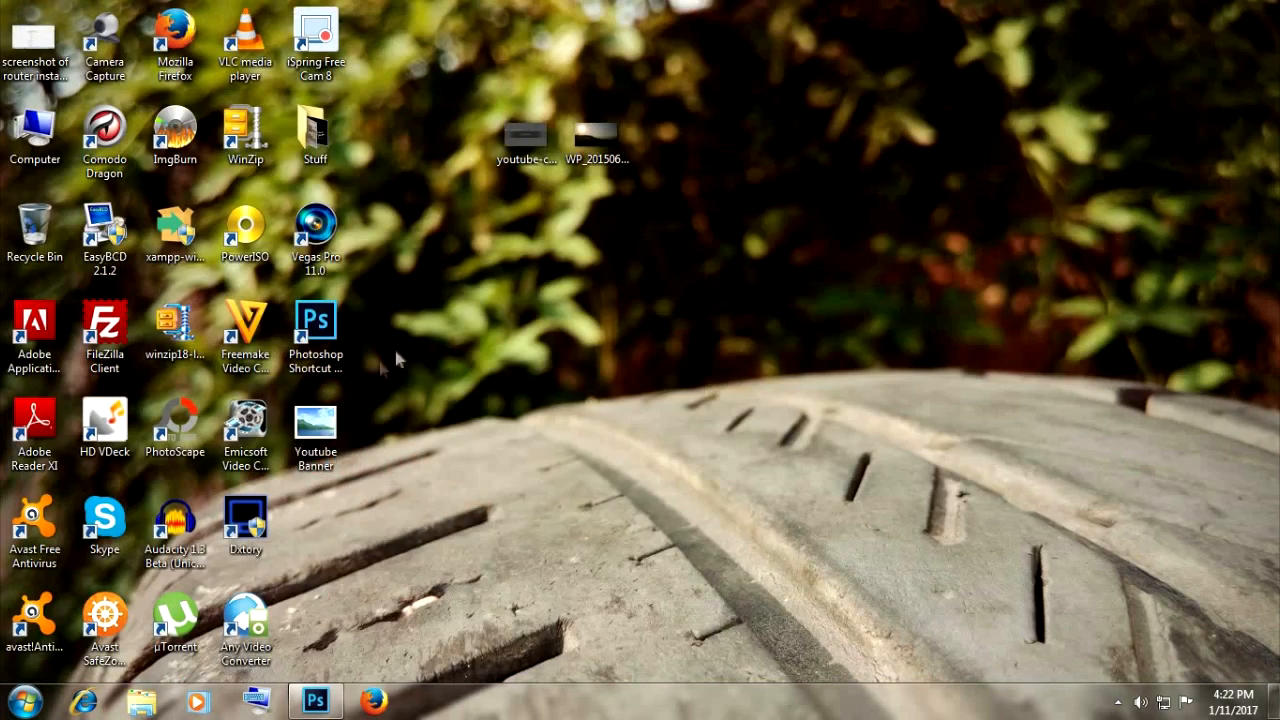
pyautogui.doubleClick(315, 425)
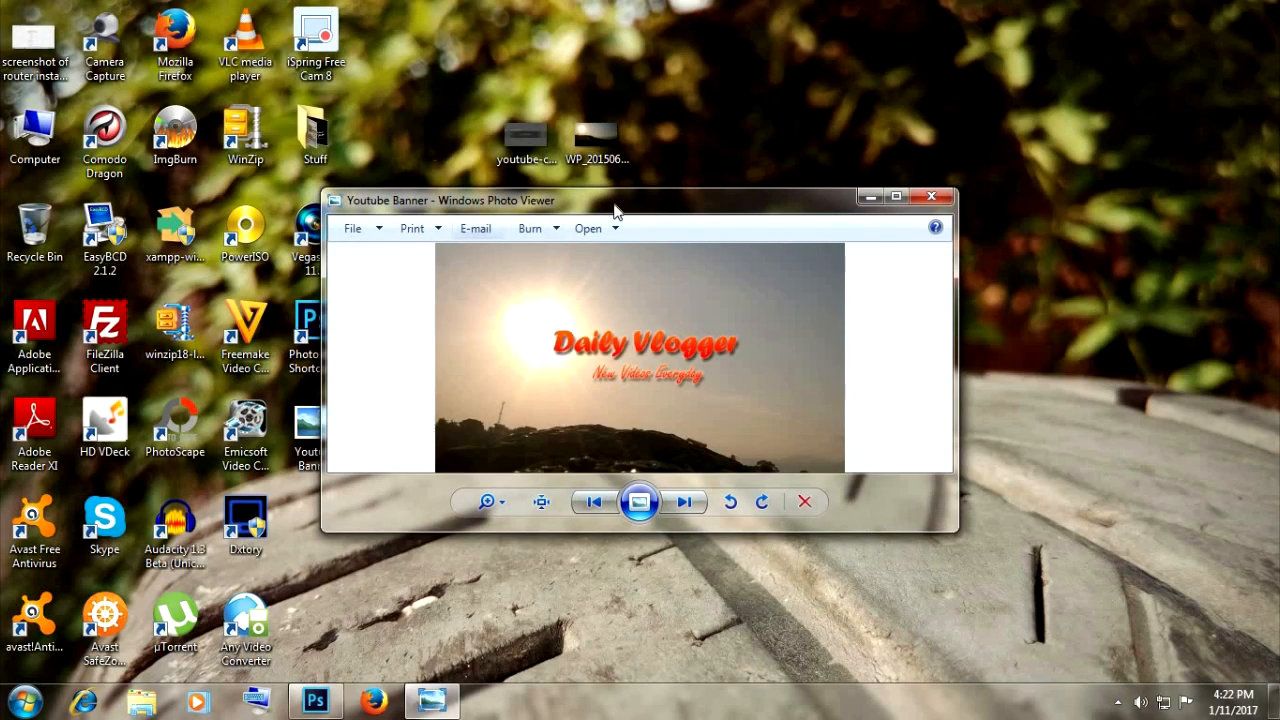
pyautogui.click(897, 197)
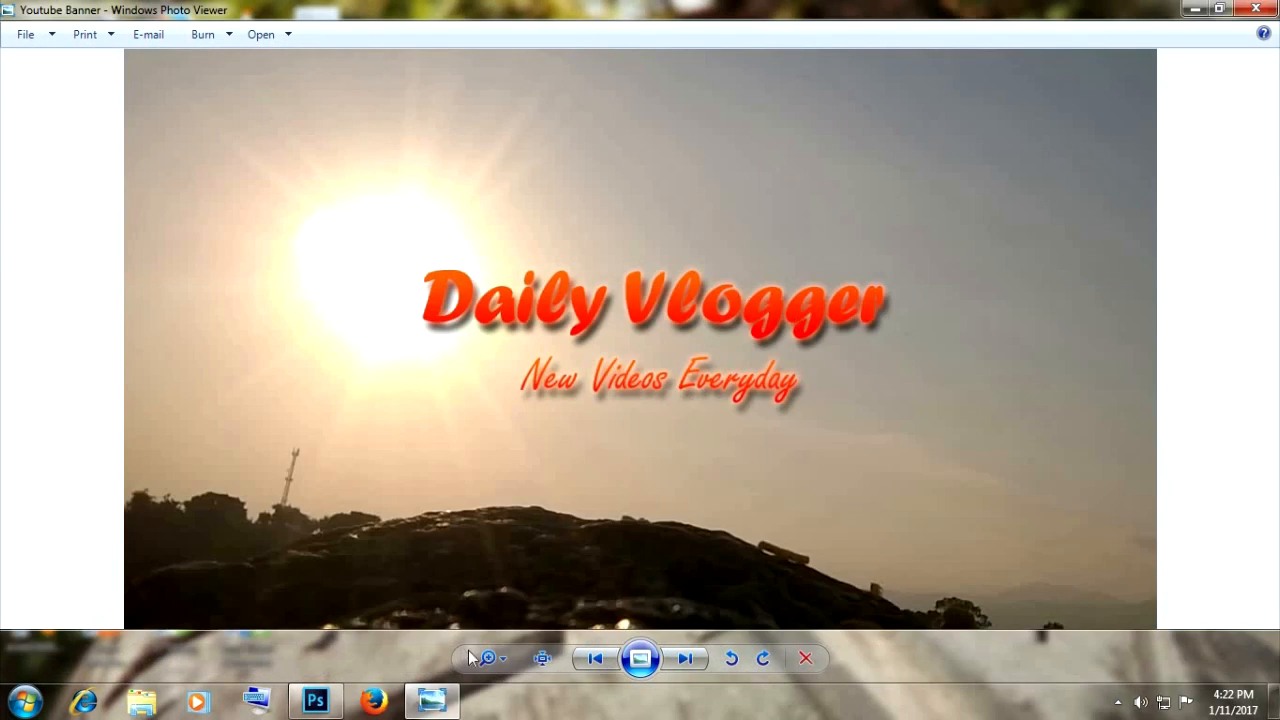
pyautogui.scroll(4, 560, 571)
pyautogui.moveTo(617, 503); pyautogui.dragTo(577, 518)
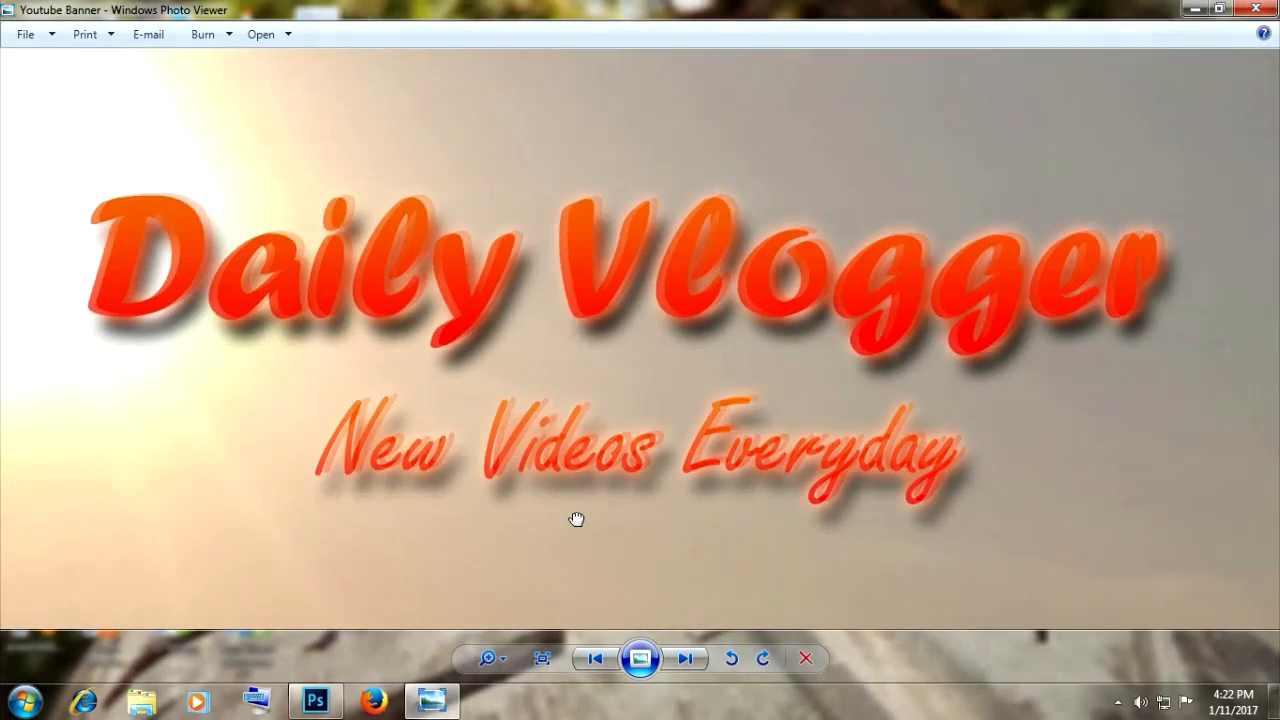